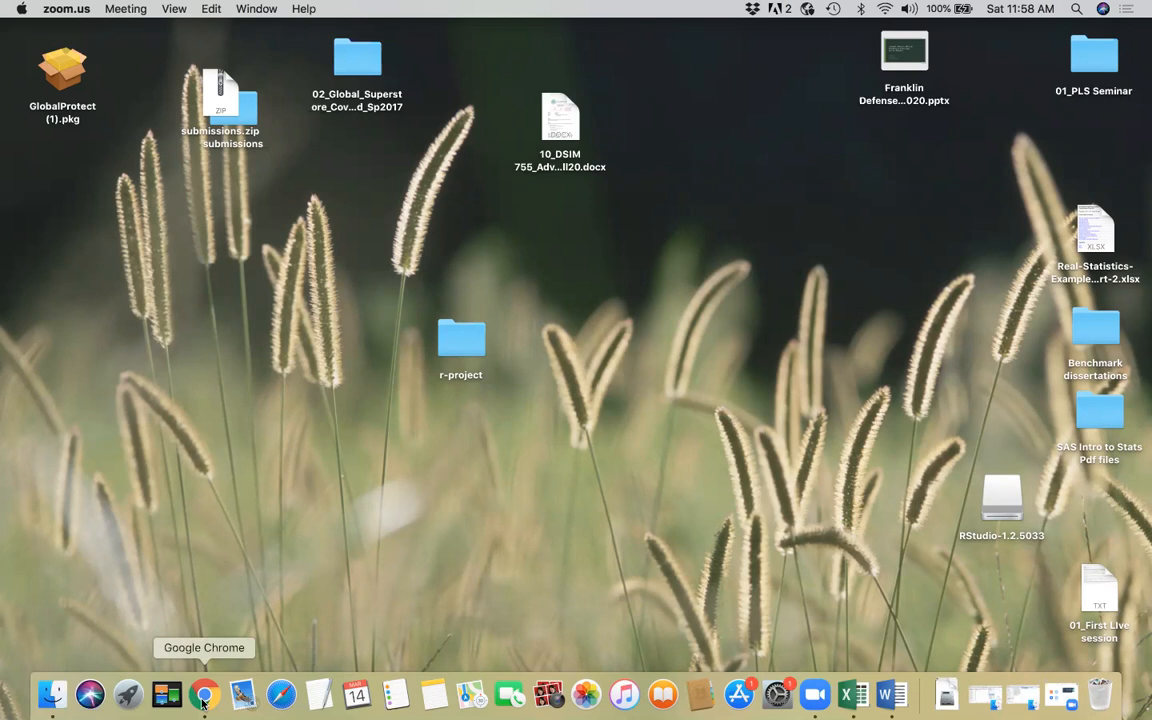
Open Google Chrome and search the web for "download r software".
click(204, 694)
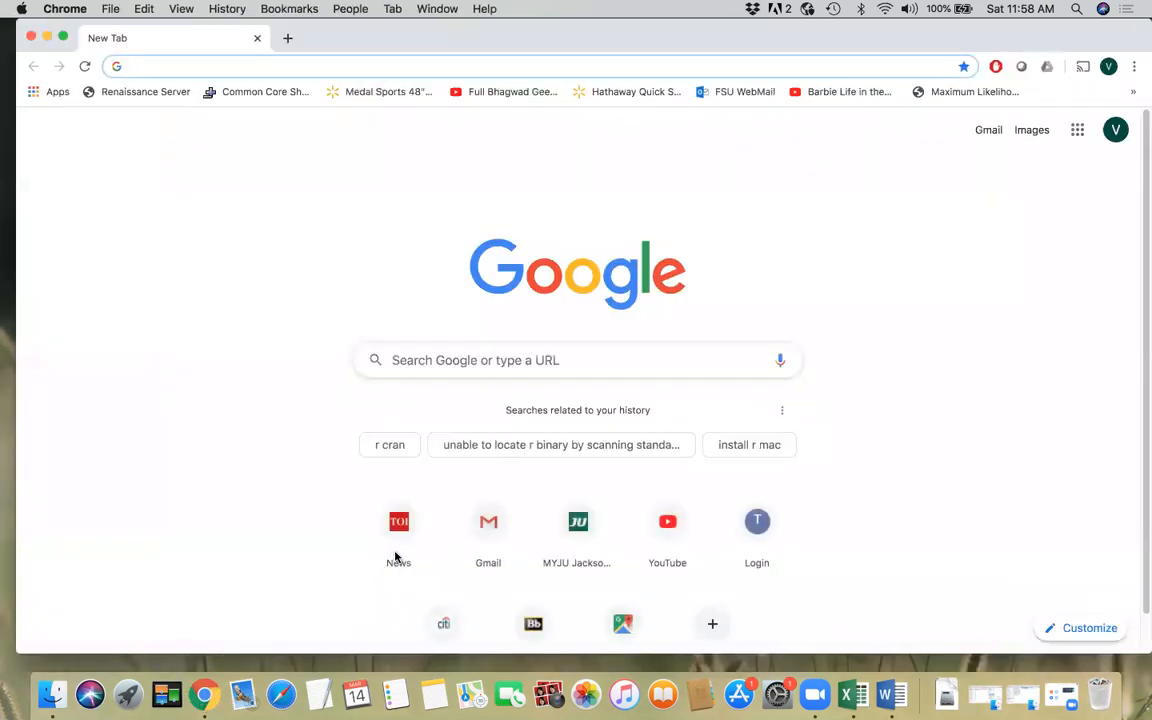
text(R)
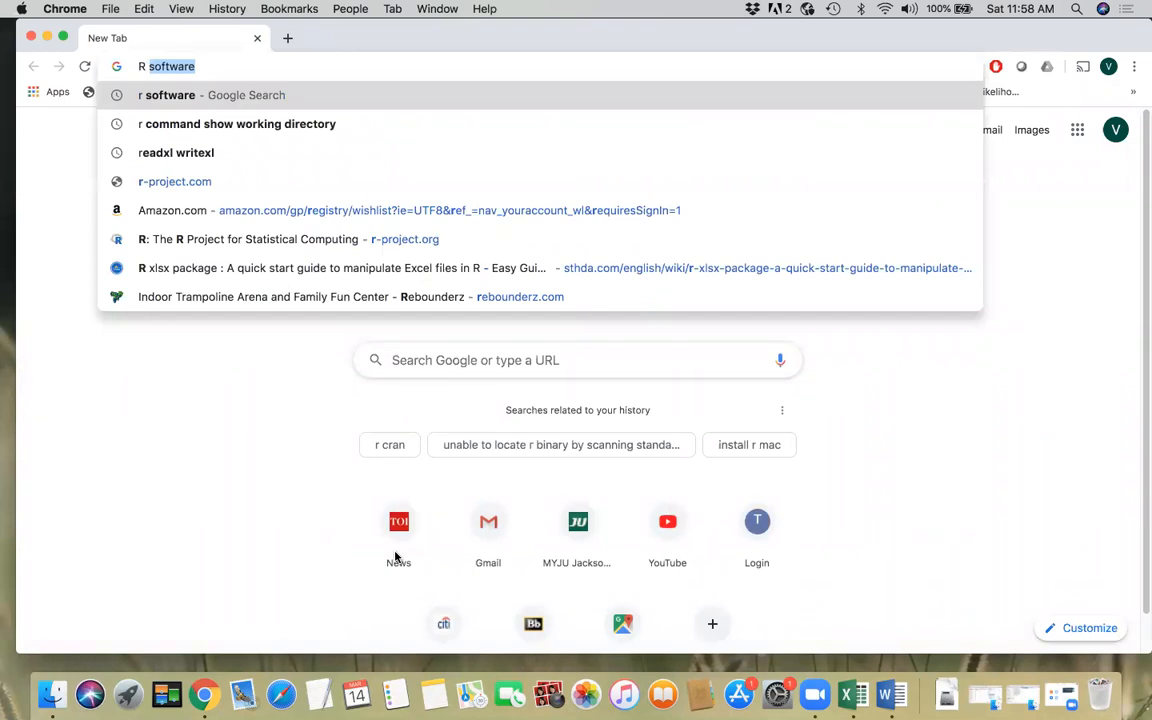
key(BackSpace)
key(BackSpace)
key(BackSpace)
text(DOW)
key(BackSpace)
key(BackSpace)
key(BackSpace)
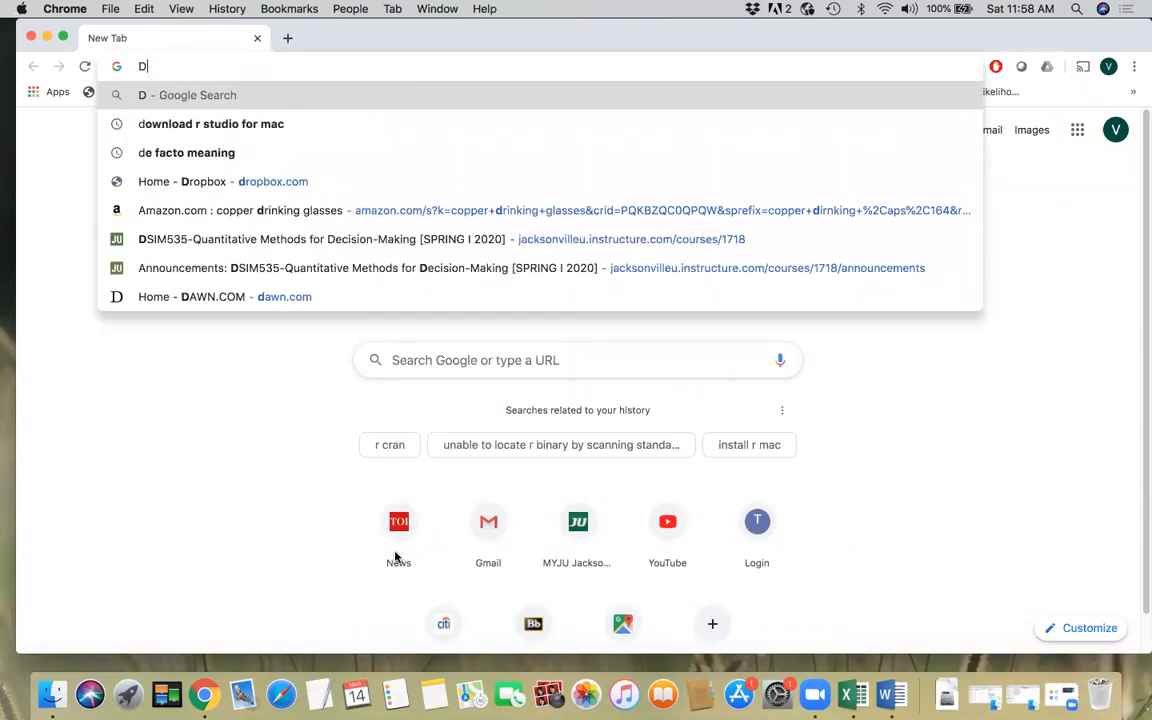
key(BackSpace)
text(do)
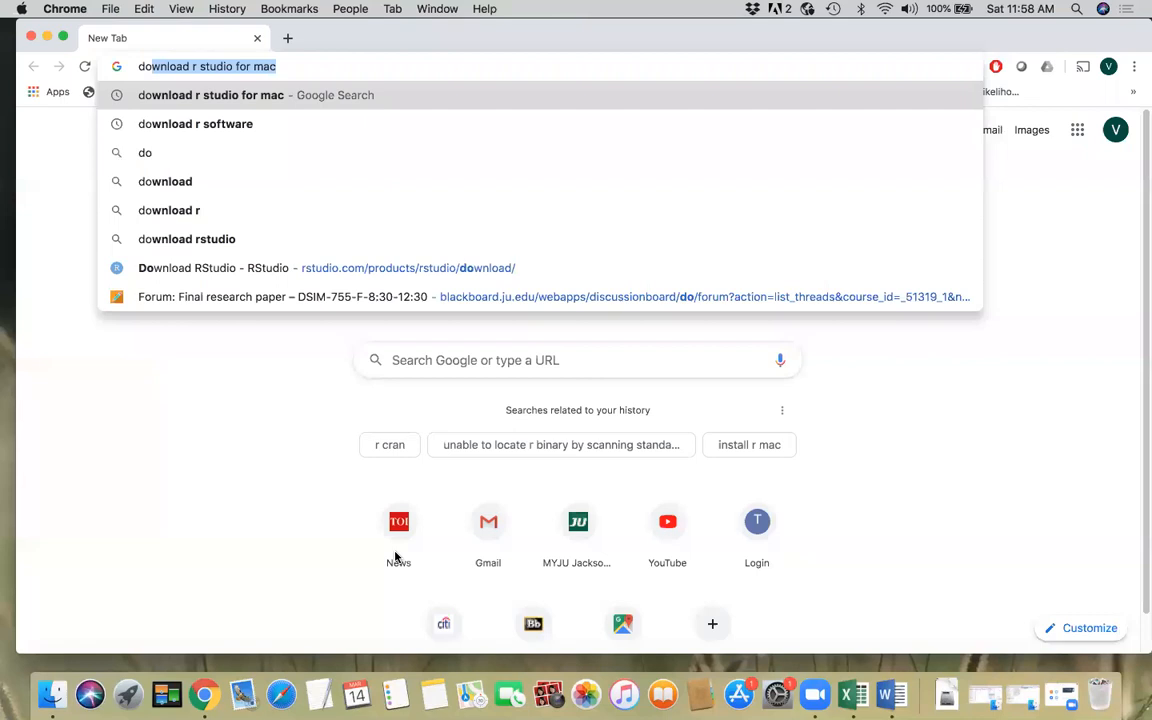
text(wnloa)
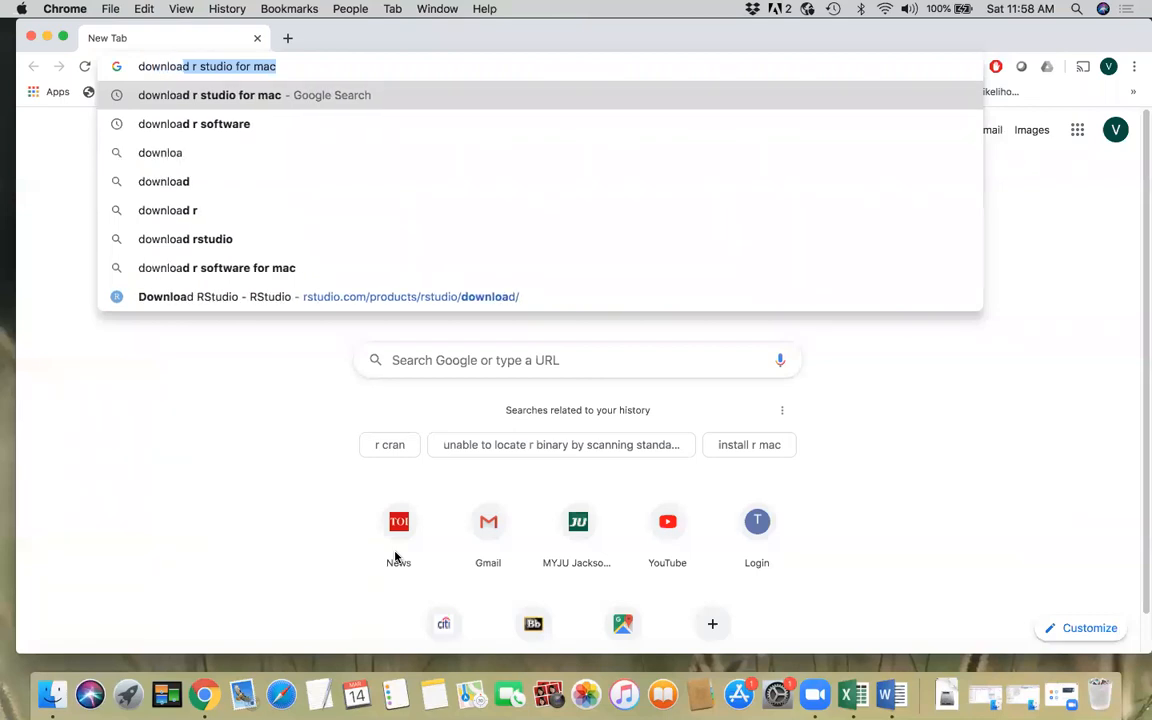
text(d r sof)
key(Return)
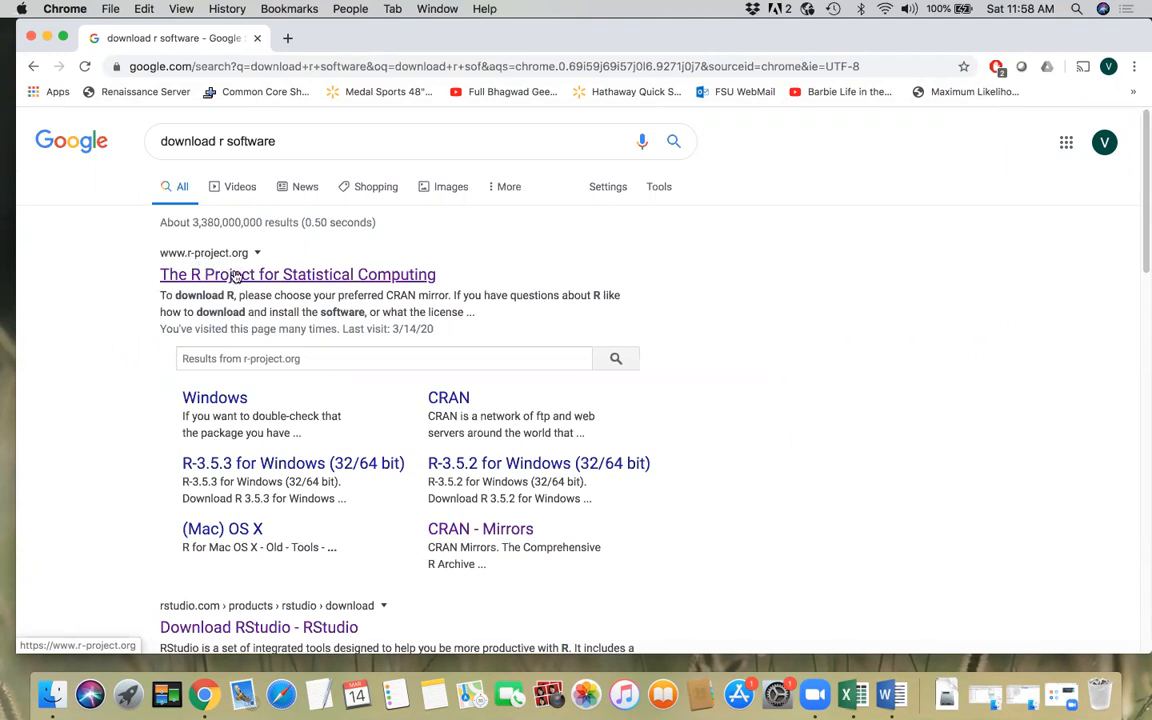
Open the R Project for Statistical Computing site and choose the Iowa State University CRAN mirror for downloading R.
click(239, 277)
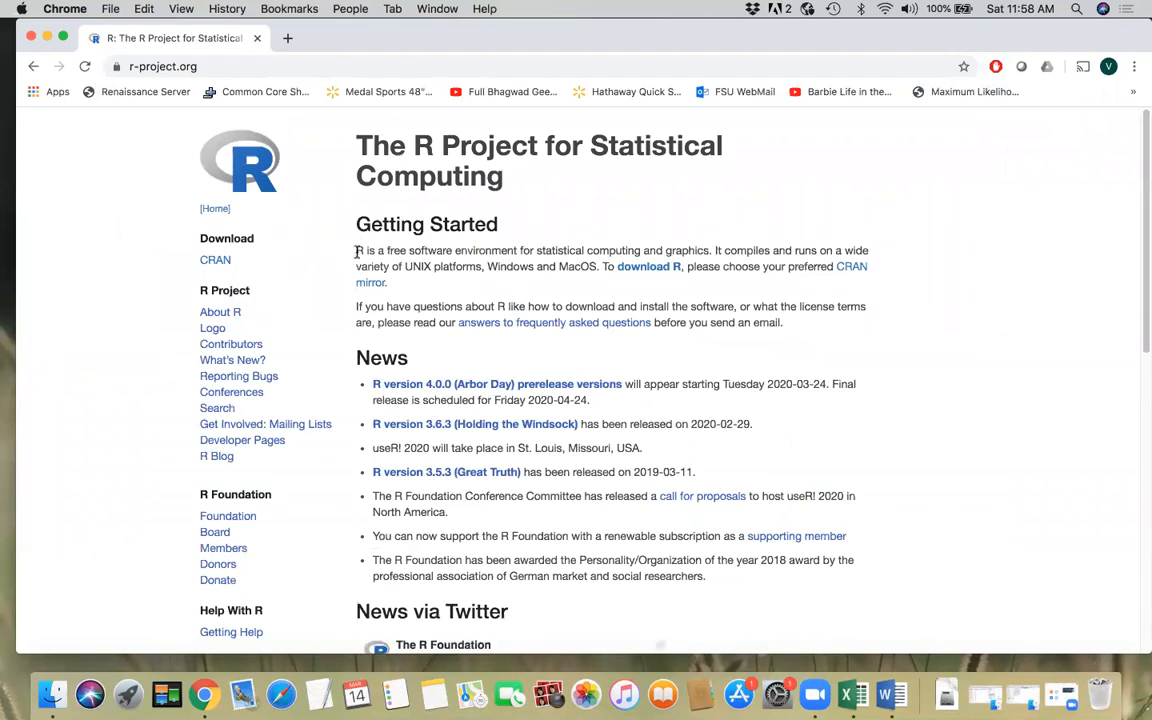
click(636, 270)
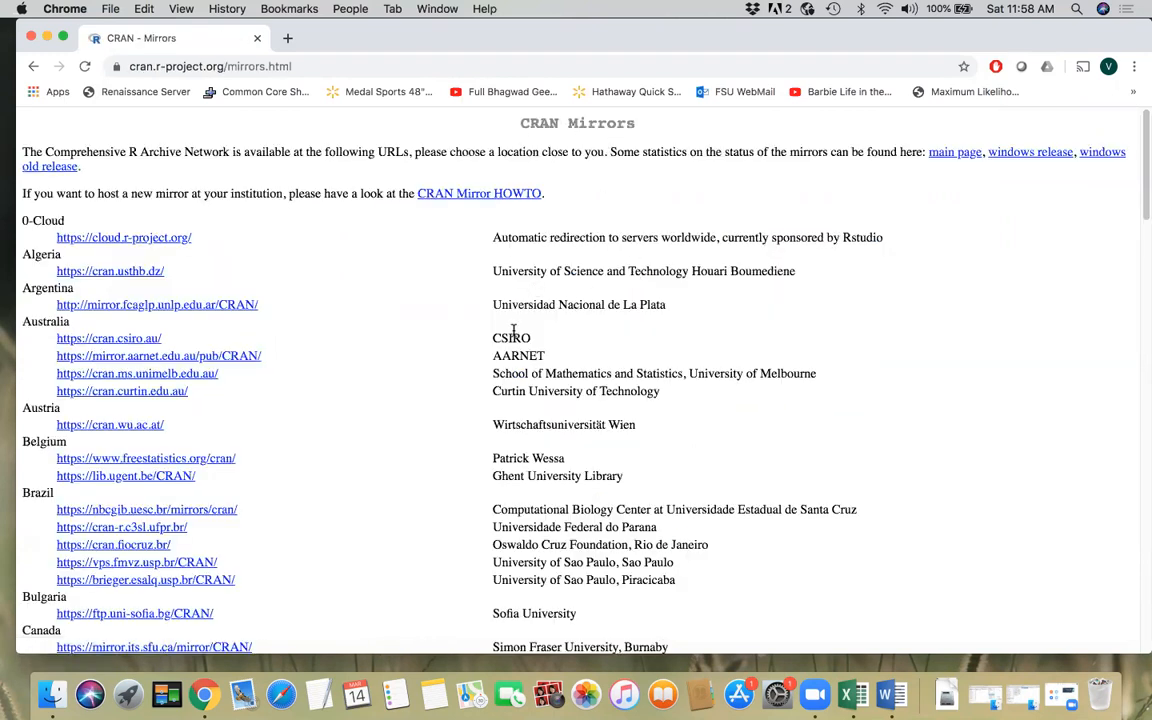
scroll(514, 334, down, 10)
scroll(514, 334, down, 15)
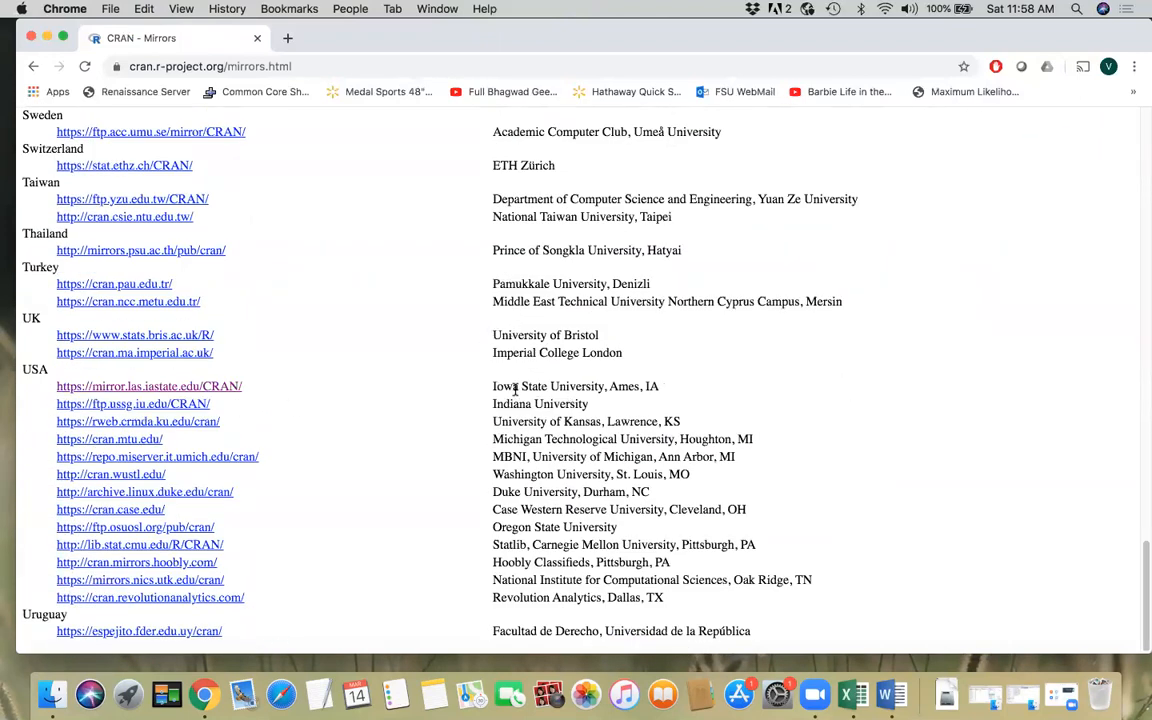
click(136, 389)
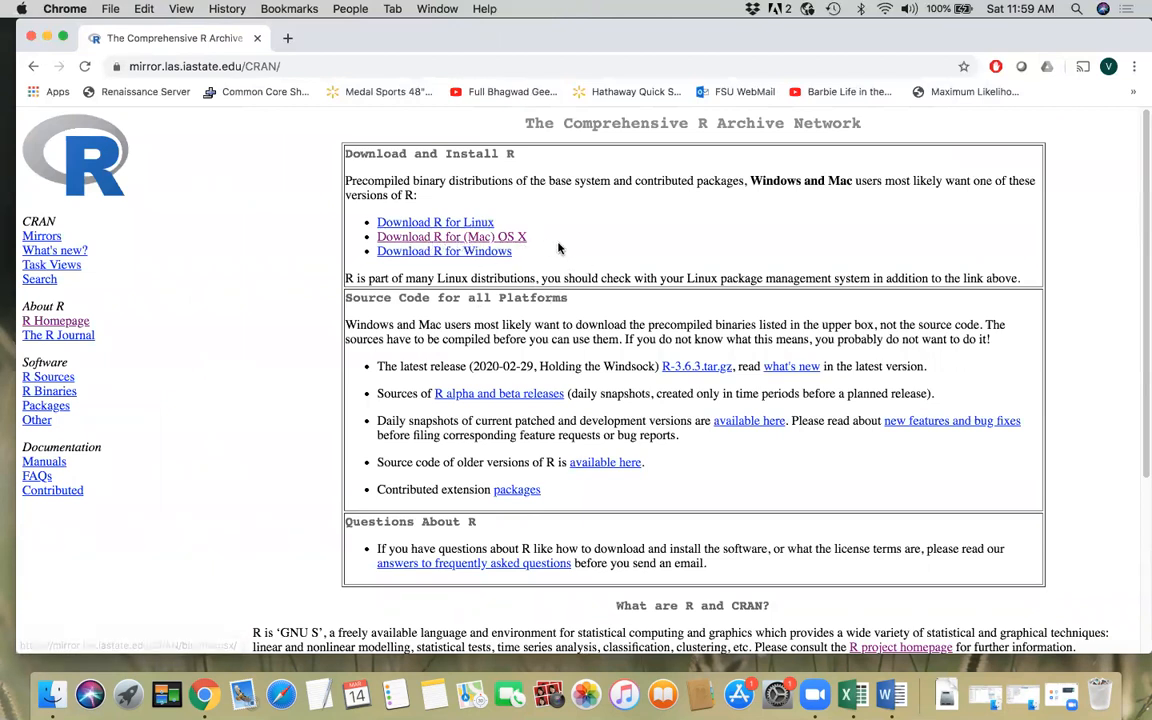
Download the regular R-3.6.3.nn.pkg installer from the R for Mac OS X page.
scroll(603, 383, down, 5)
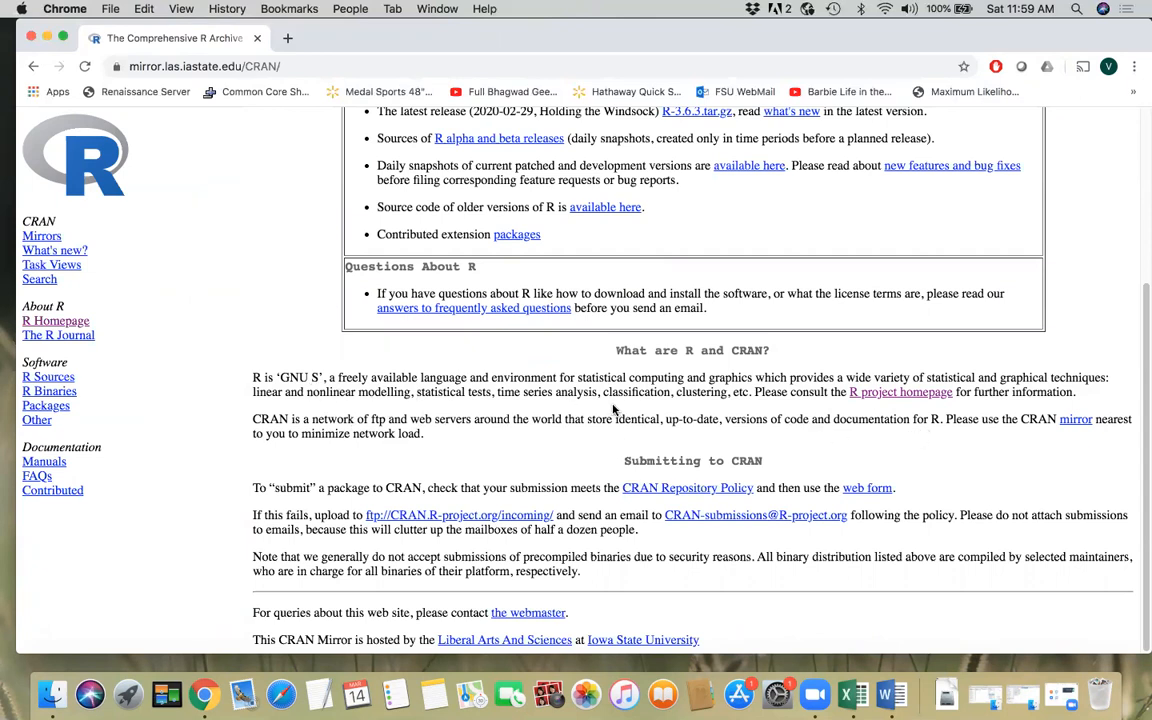
scroll(1141, 201, up, 5)
scroll(1141, 201, up, 1)
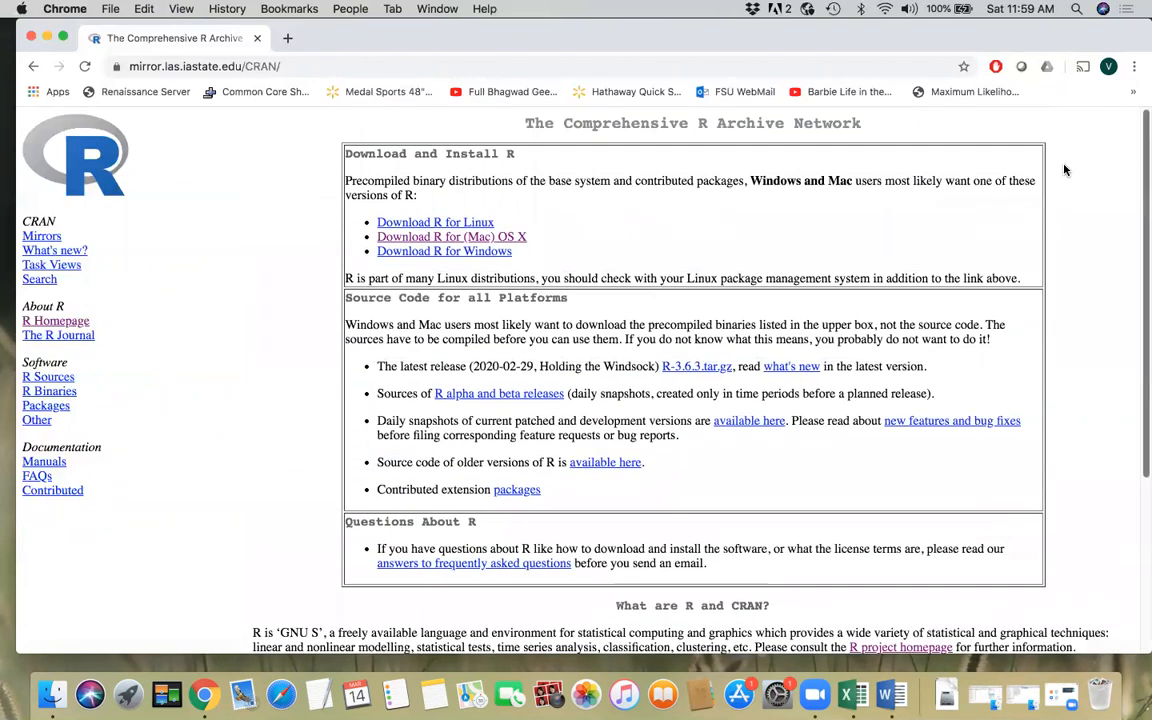
click(407, 237)
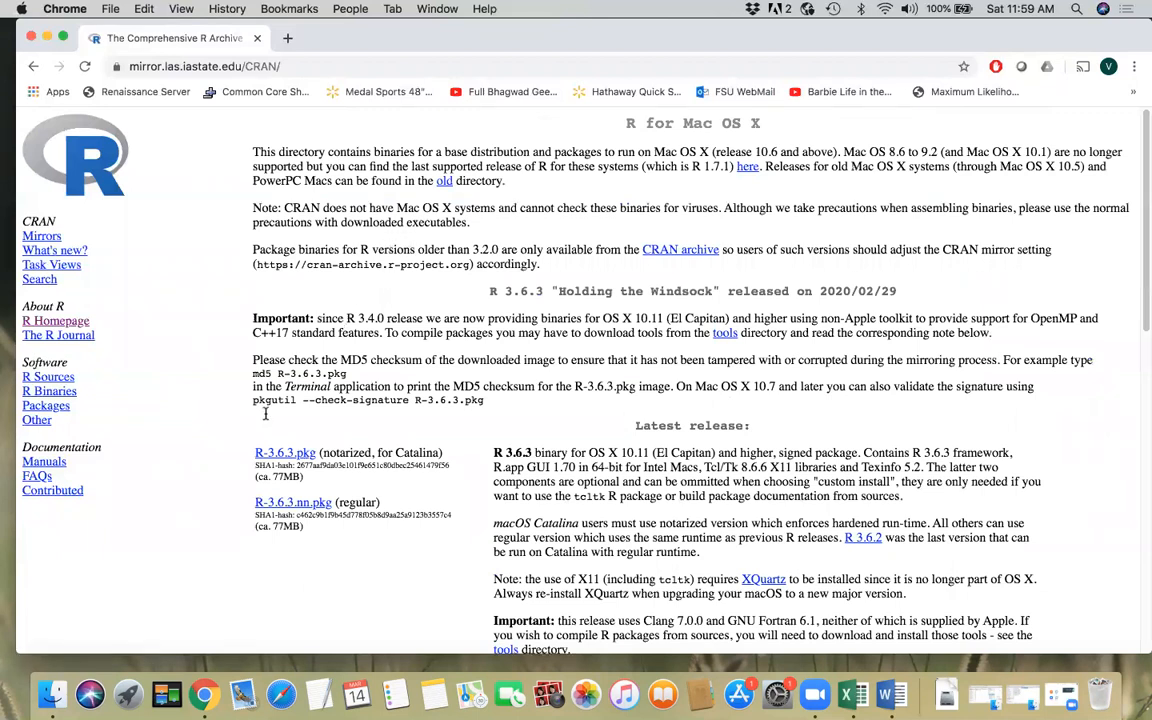
click(265, 504)
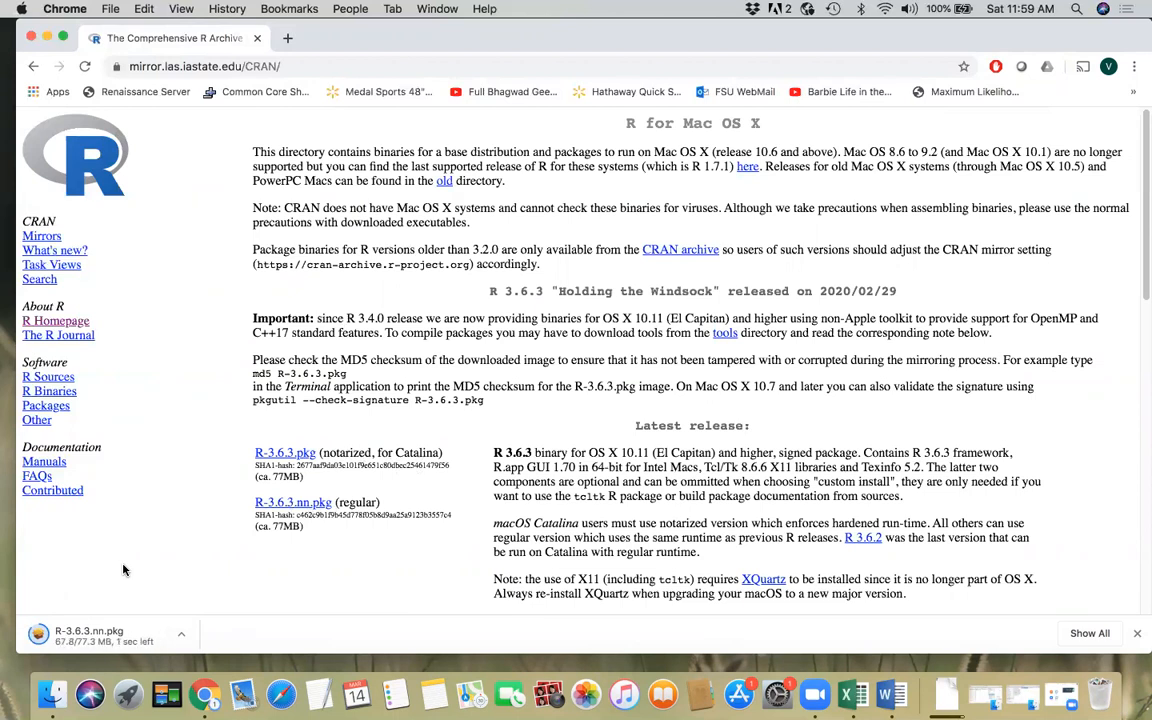
Open the downloaded R 3.6.3 package, agree to the software license and start the installation.
click(86, 638)
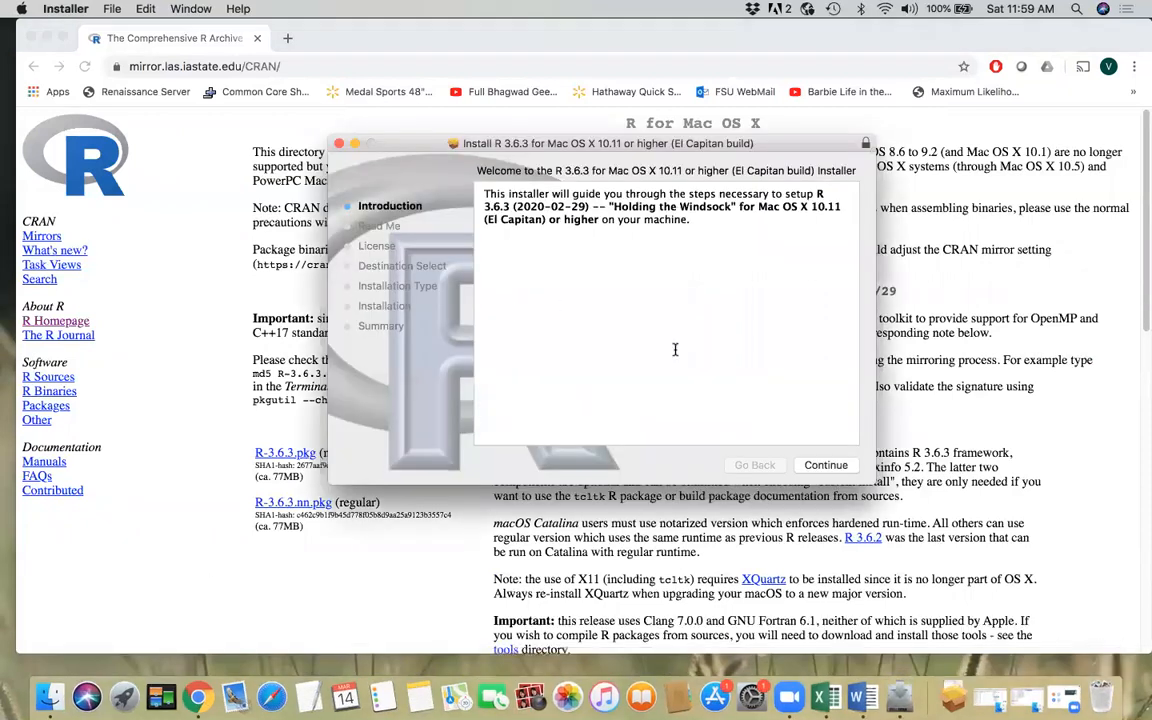
click(826, 466)
click(824, 466)
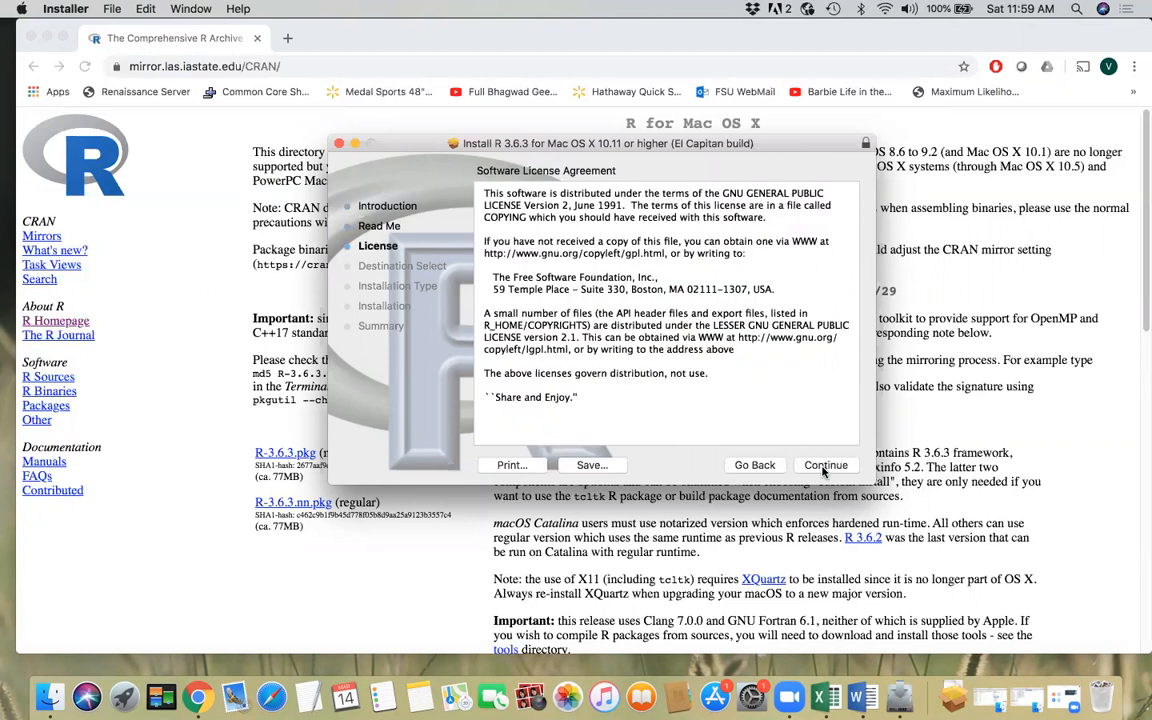
click(824, 467)
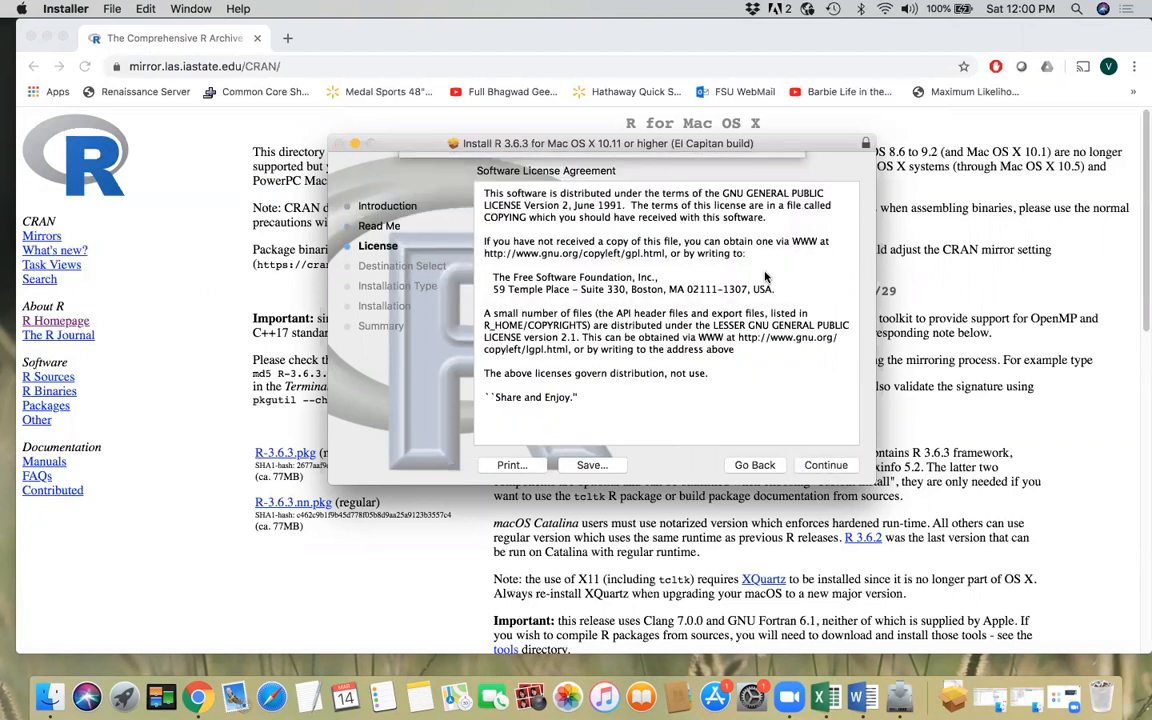
click(761, 169)
click(828, 466)
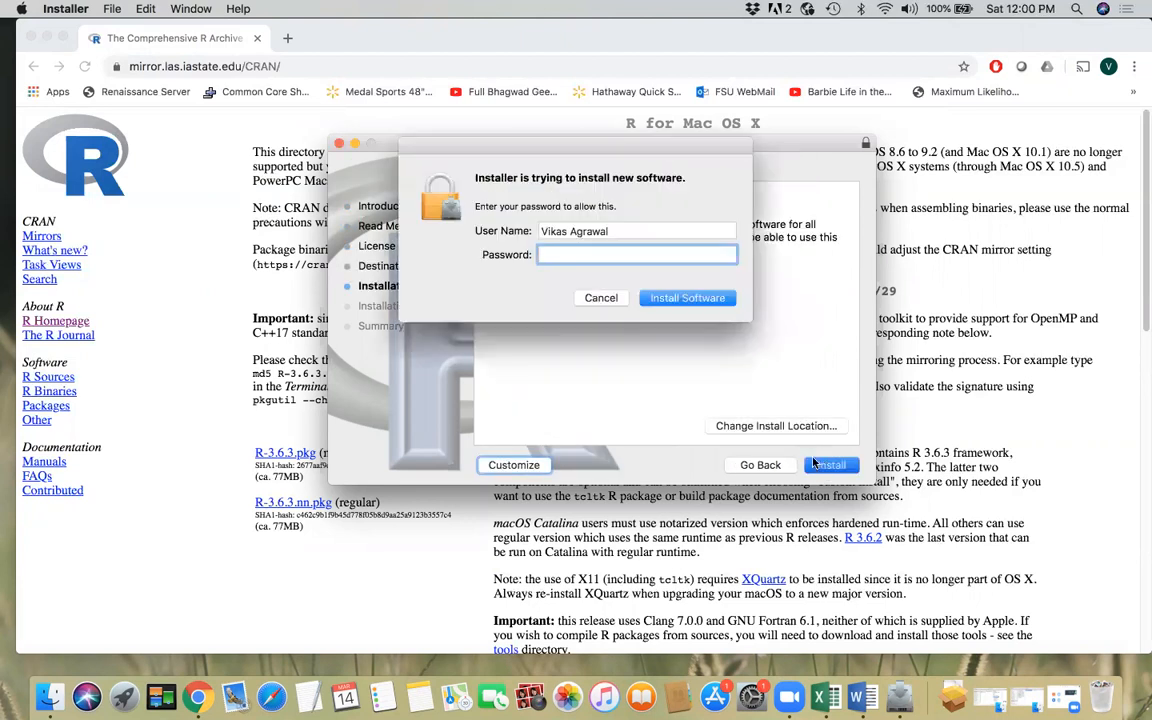
Authorize the R installation with the account password, and close the finished installer, moving it to the Trash.
text(••••••••)
key(Return)
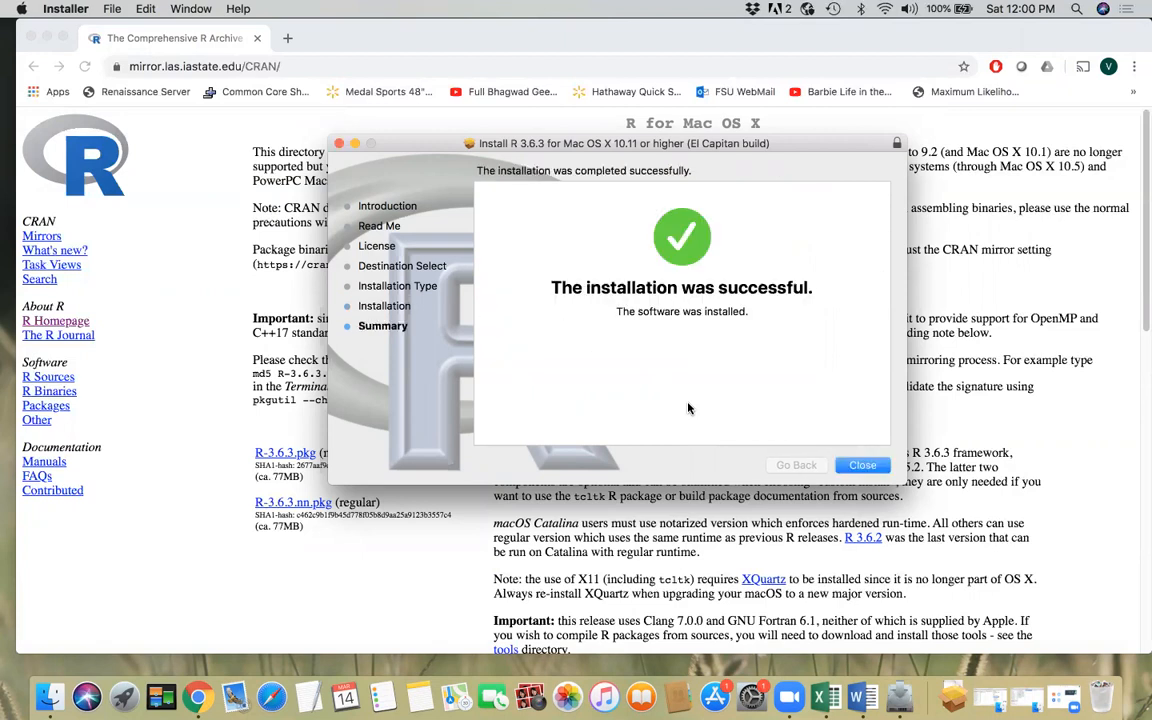
click(862, 465)
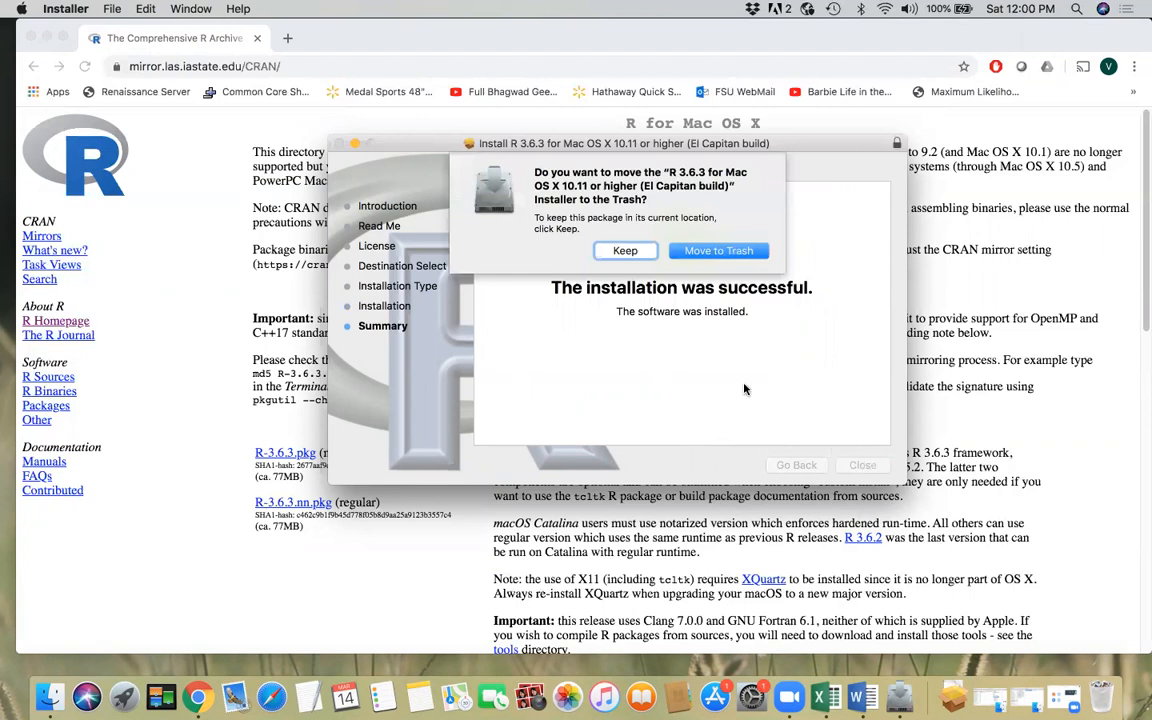
click(715, 251)
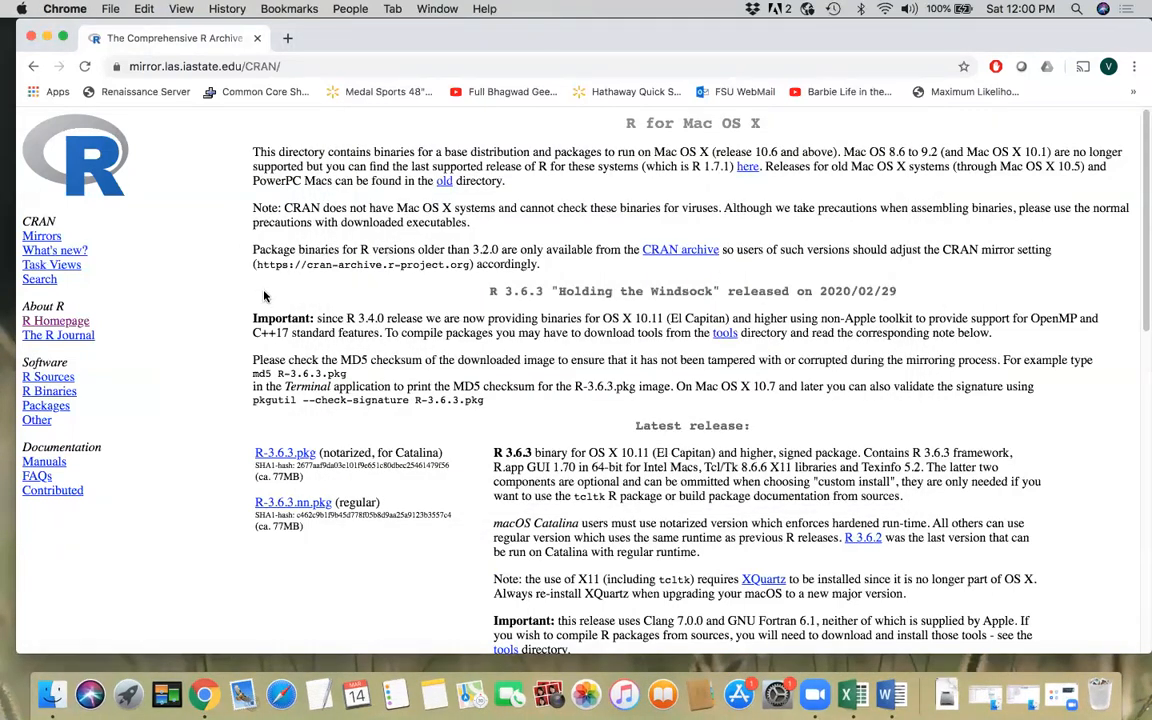
Find and launch R with Spotlight to check its console, and close the session without saving the workspace image.
key(super+space)
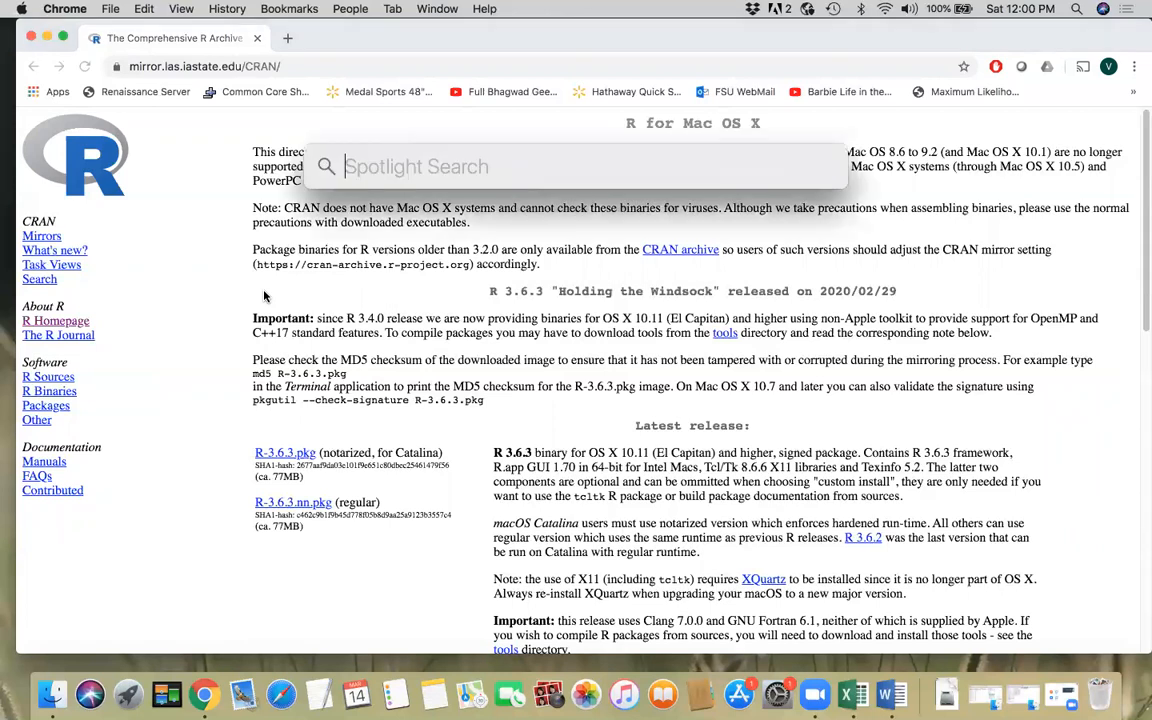
text(r)
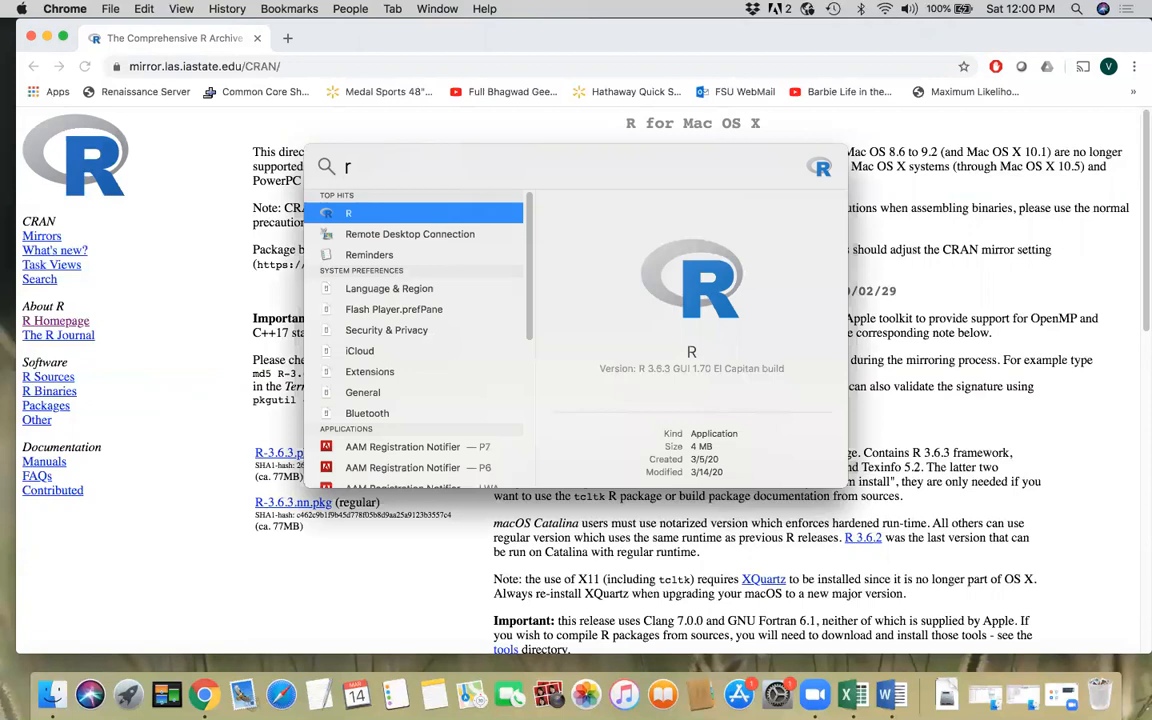
click(360, 215)
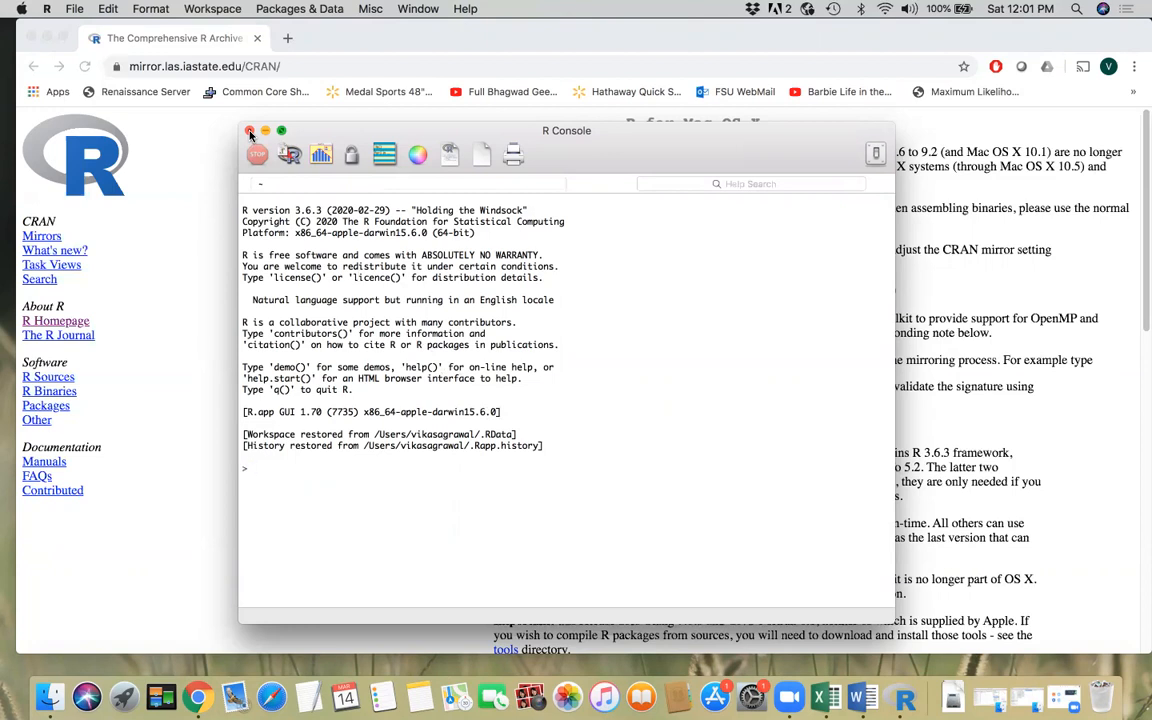
click(250, 133)
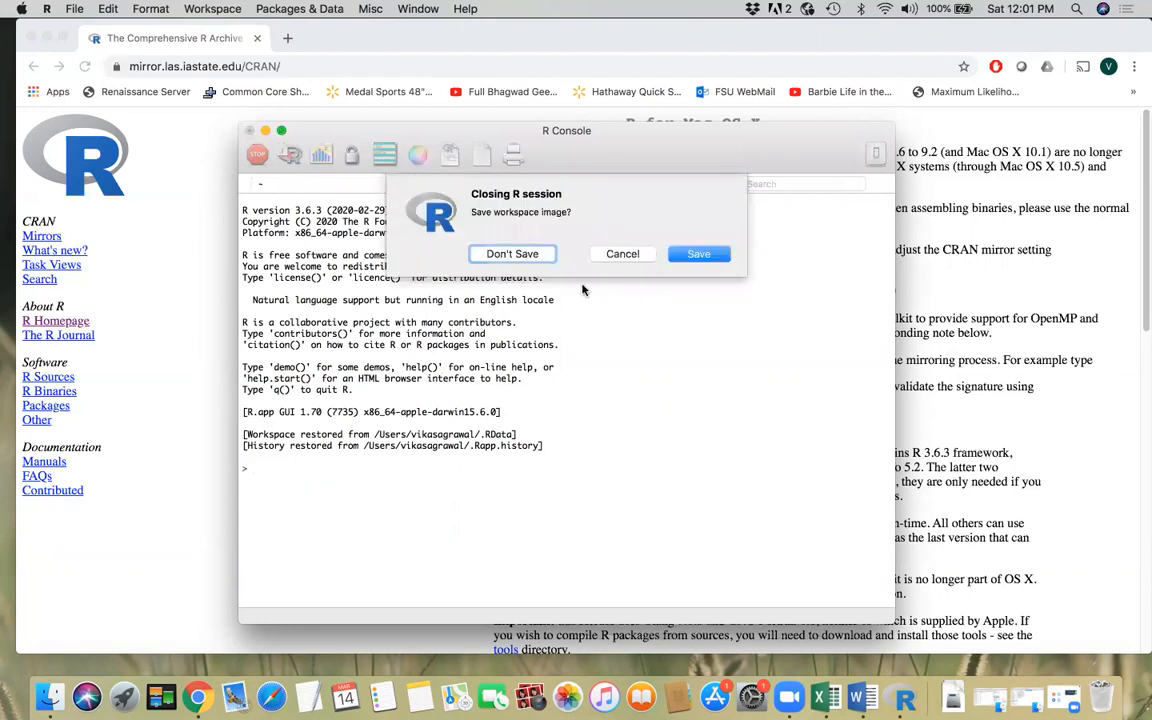
click(512, 256)
Search the web in Chrome for "download r studio for mac" and open the Download RStudio page.
click(321, 67)
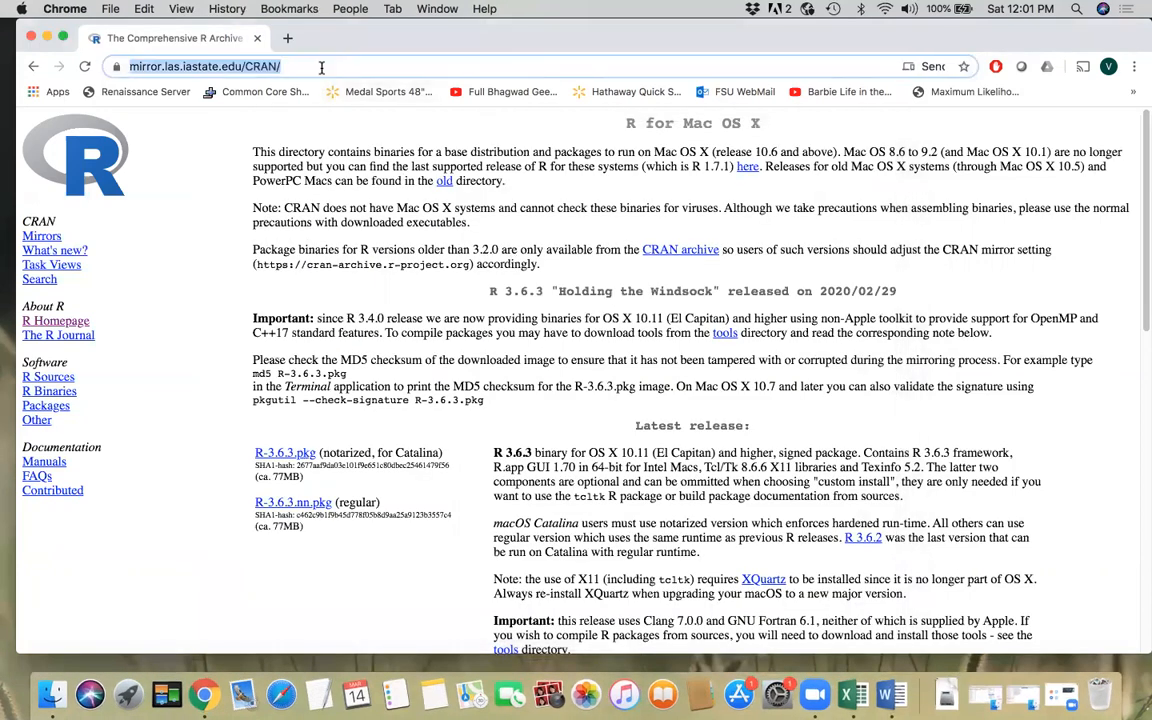
text(download r stu)
key(Return)
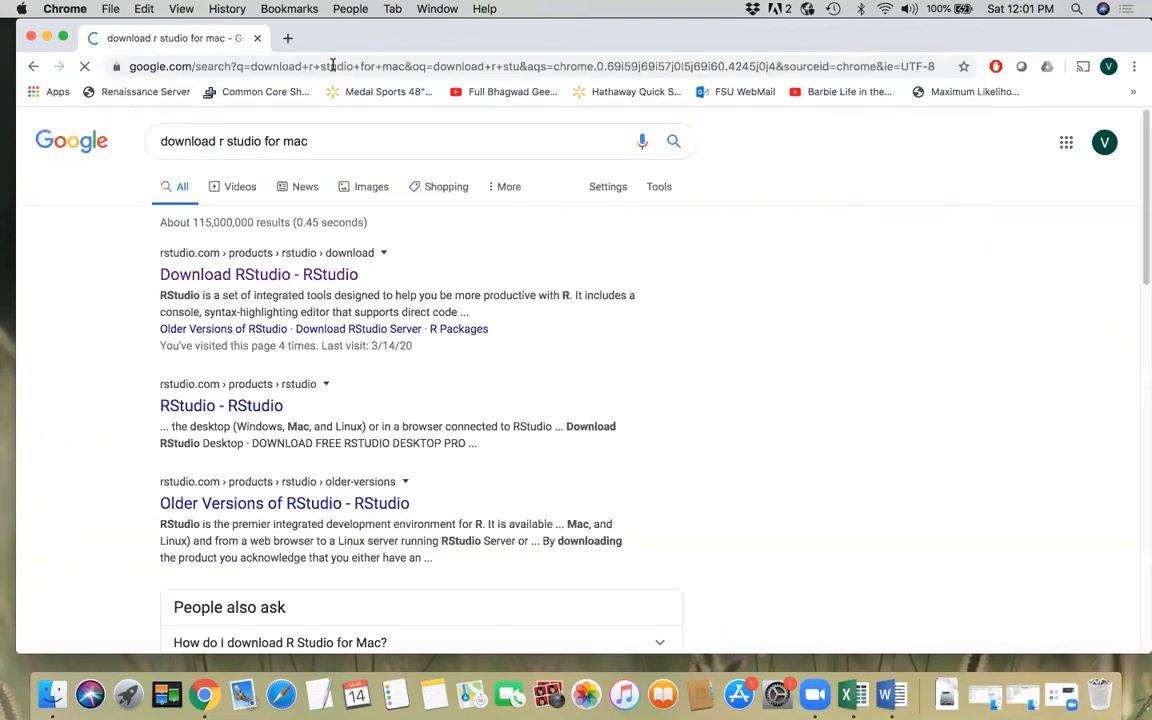
click(196, 257)
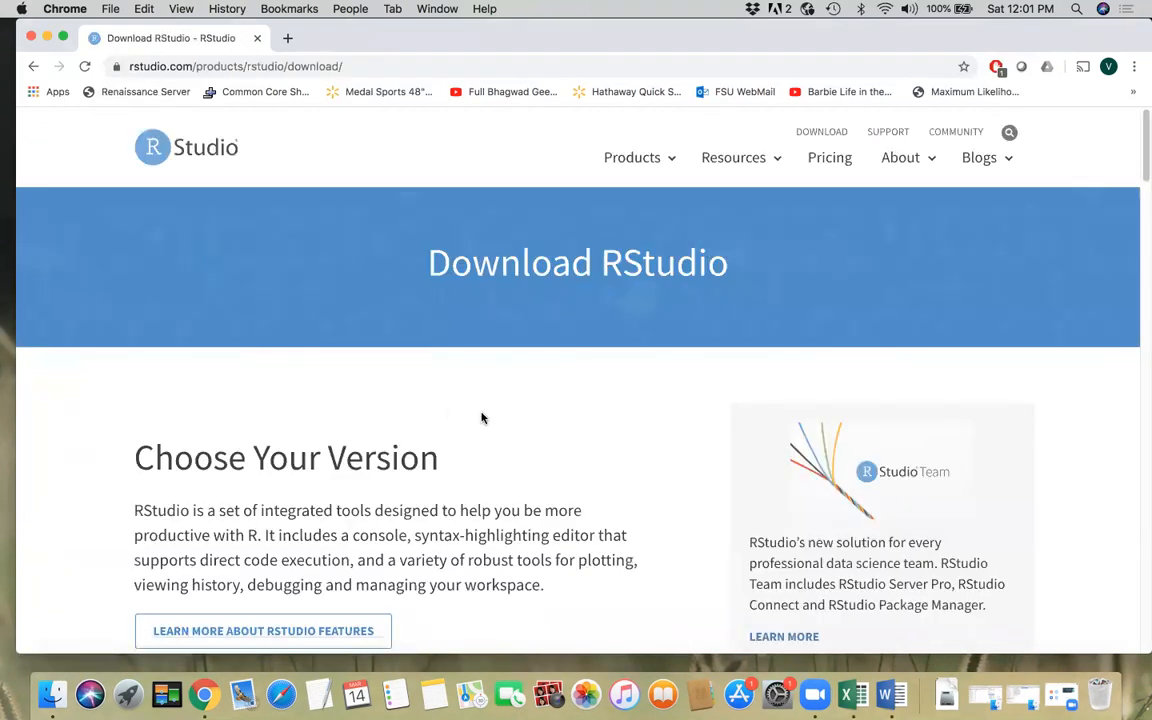
Choose the free, open source RStudio Desktop version for download.
scroll(481, 418, down, 5)
scroll(481, 418, up, 4)
scroll(481, 418, down, 6)
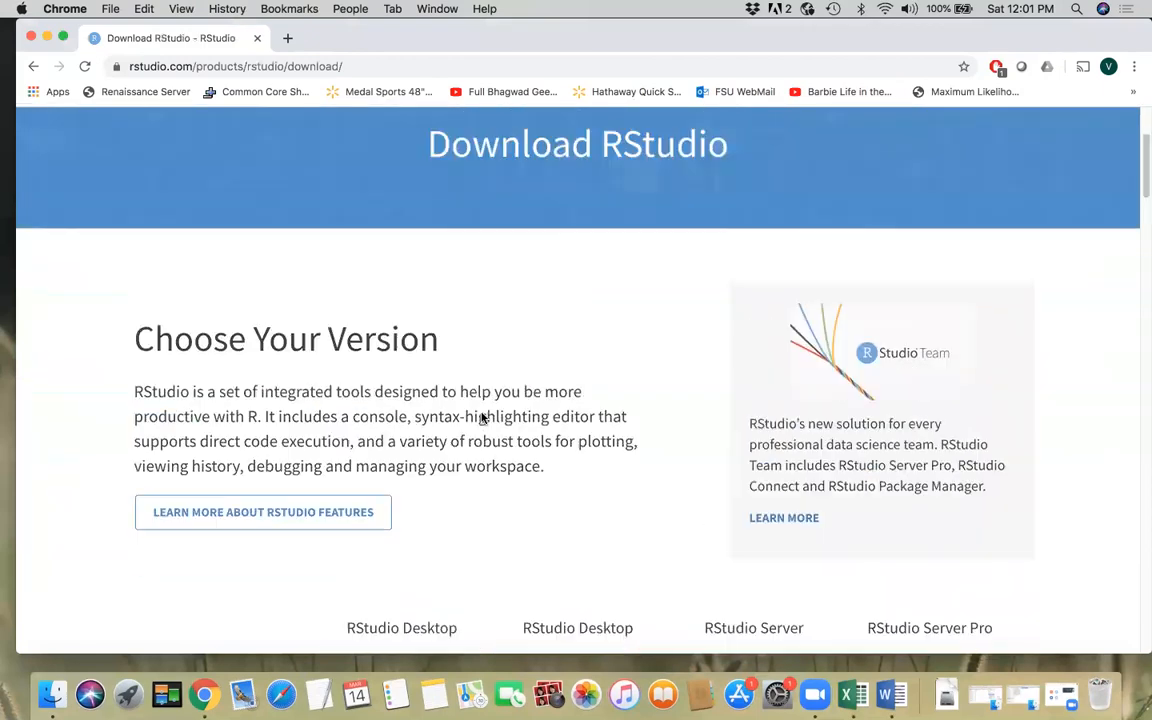
scroll(481, 418, down, 1)
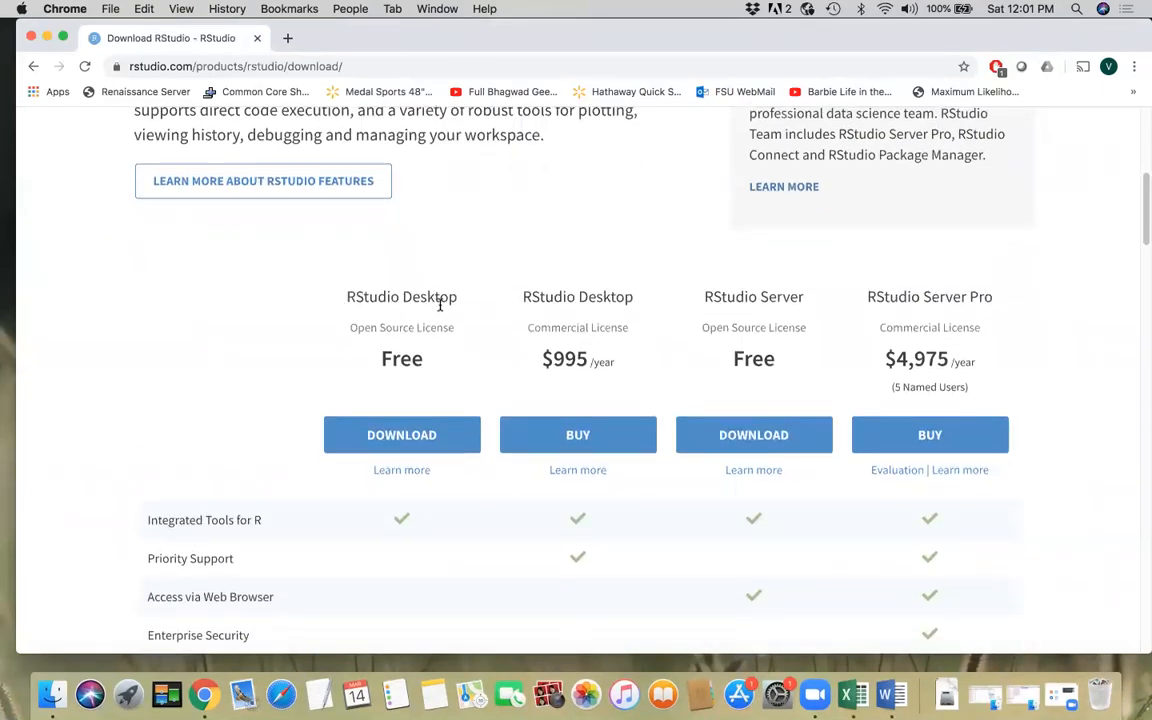
click(393, 438)
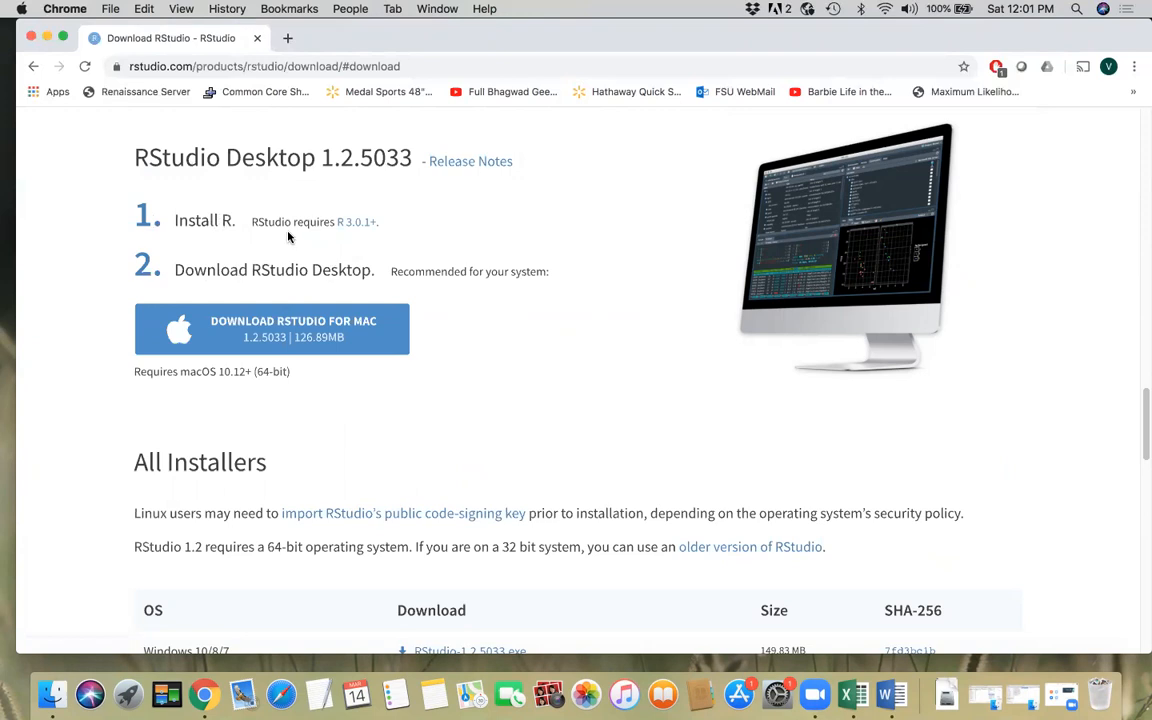
Review the available installers and download RStudio Desktop 1.2.5033 for Mac.
scroll(314, 393, down, 5)
scroll(193, 437, down, 4)
scroll(193, 437, up, 4)
scroll(193, 427, up, 6)
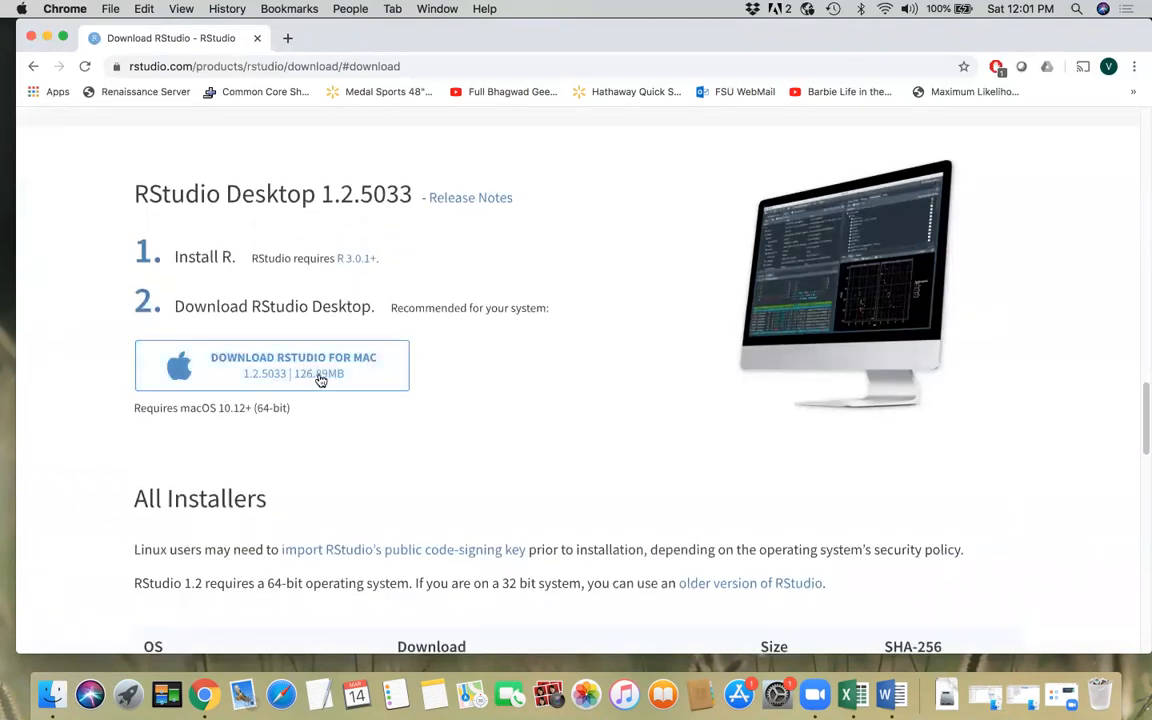
click(280, 371)
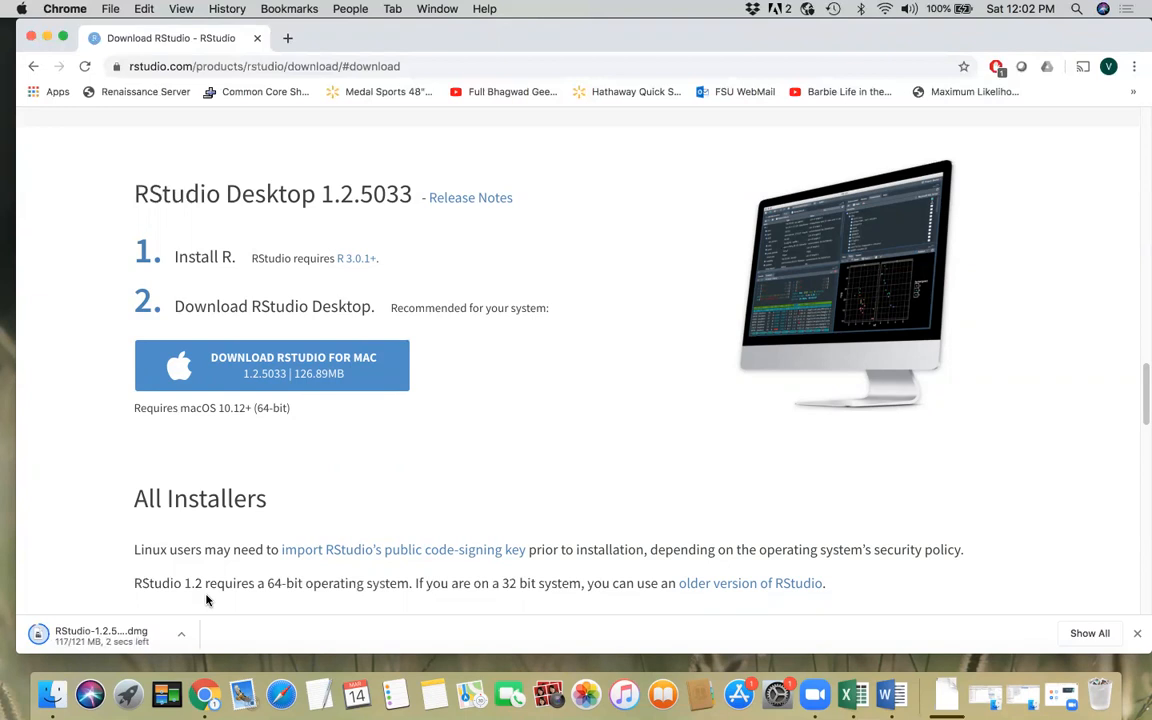
Open the downloaded RStudio disk image and copy RStudio into the Applications folder.
click(83, 636)
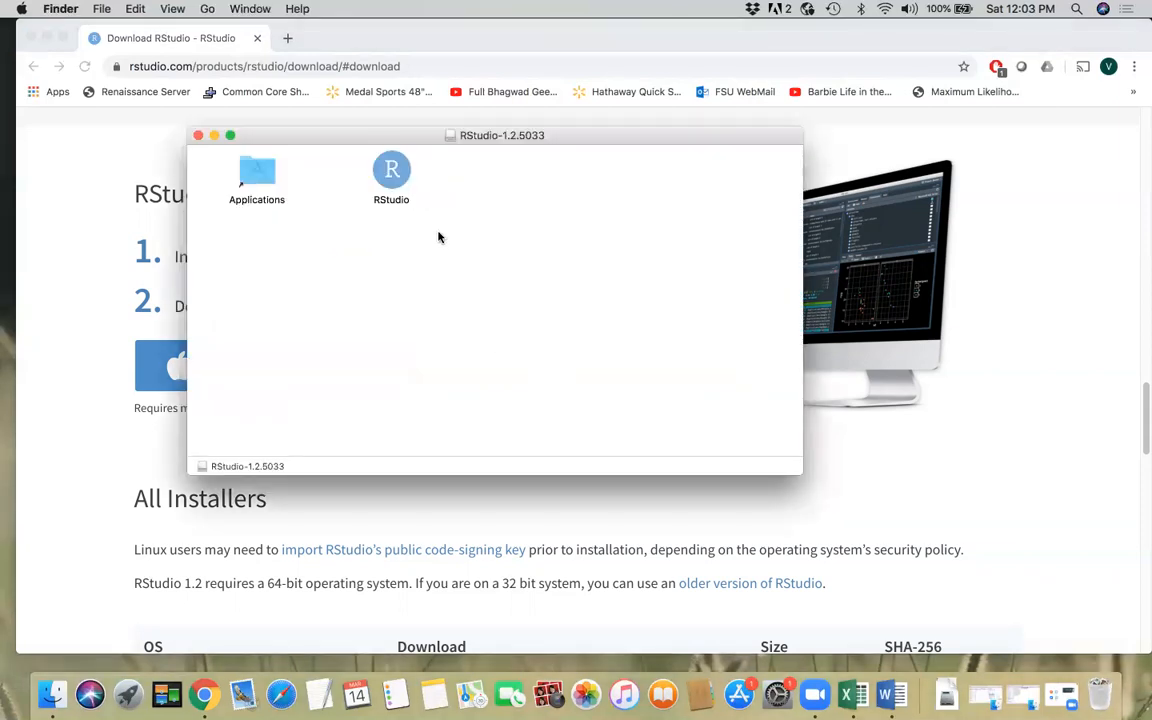
drag(397, 178, 265, 187)
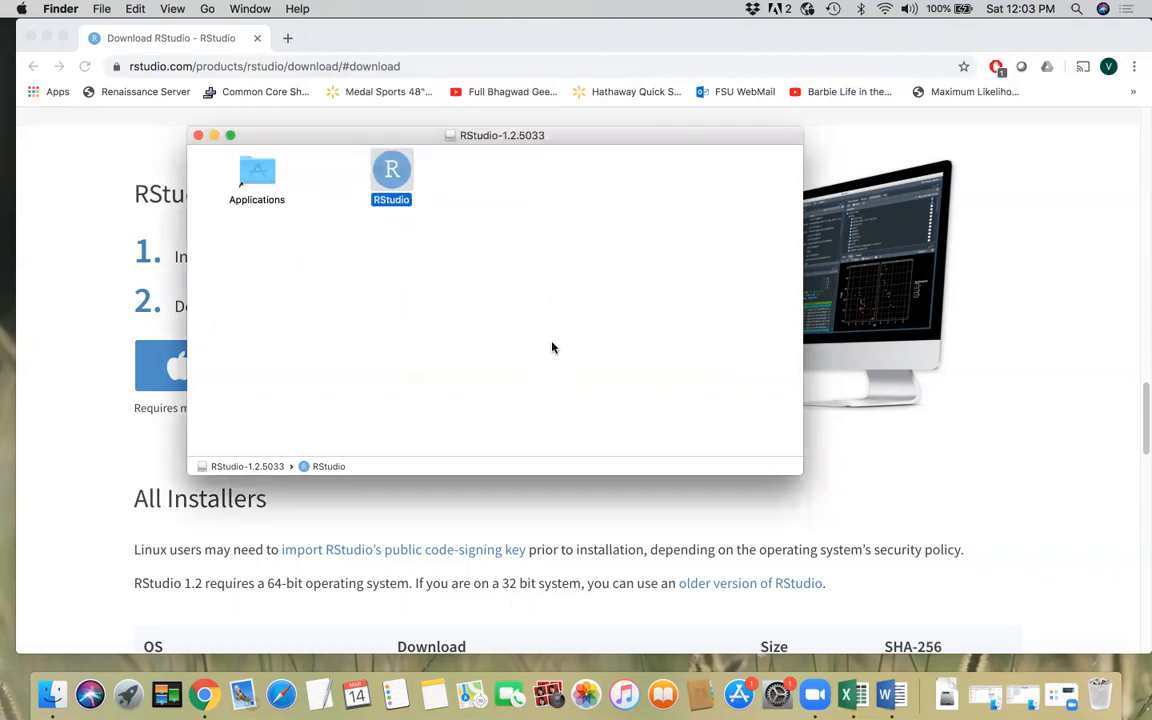
Close the RStudio disk image and browser windows, launch RStudio through a system search for "rstudio", and allow it to open.
click(199, 137)
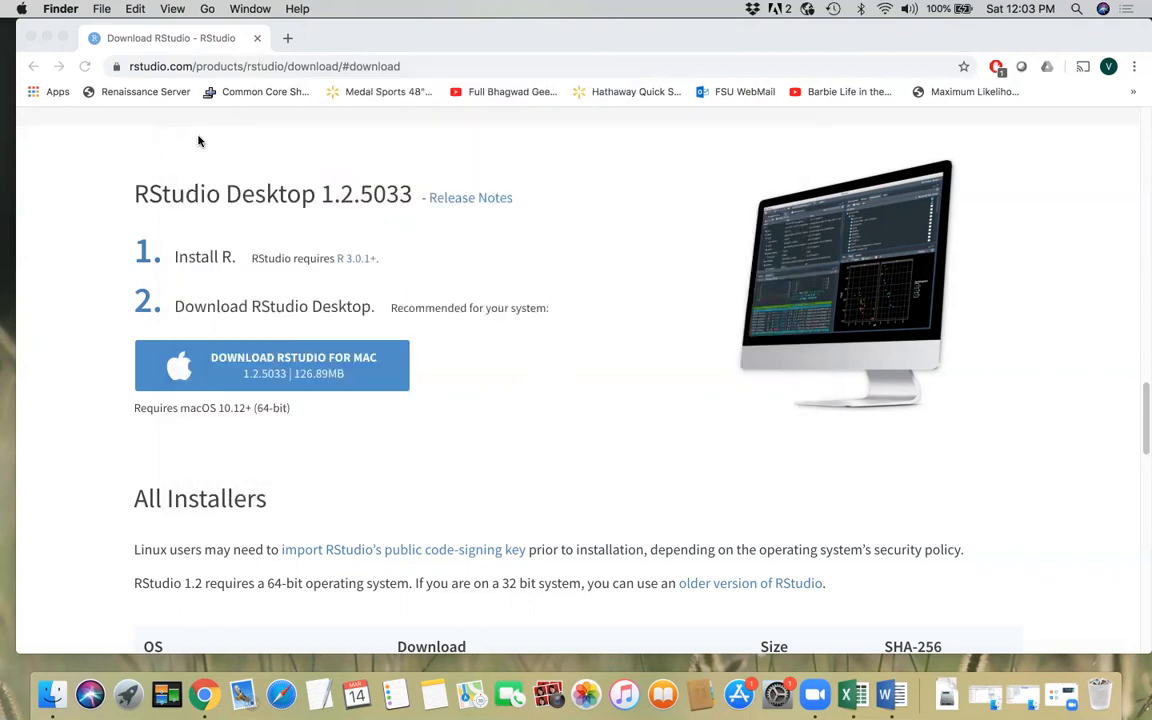
click(31, 38)
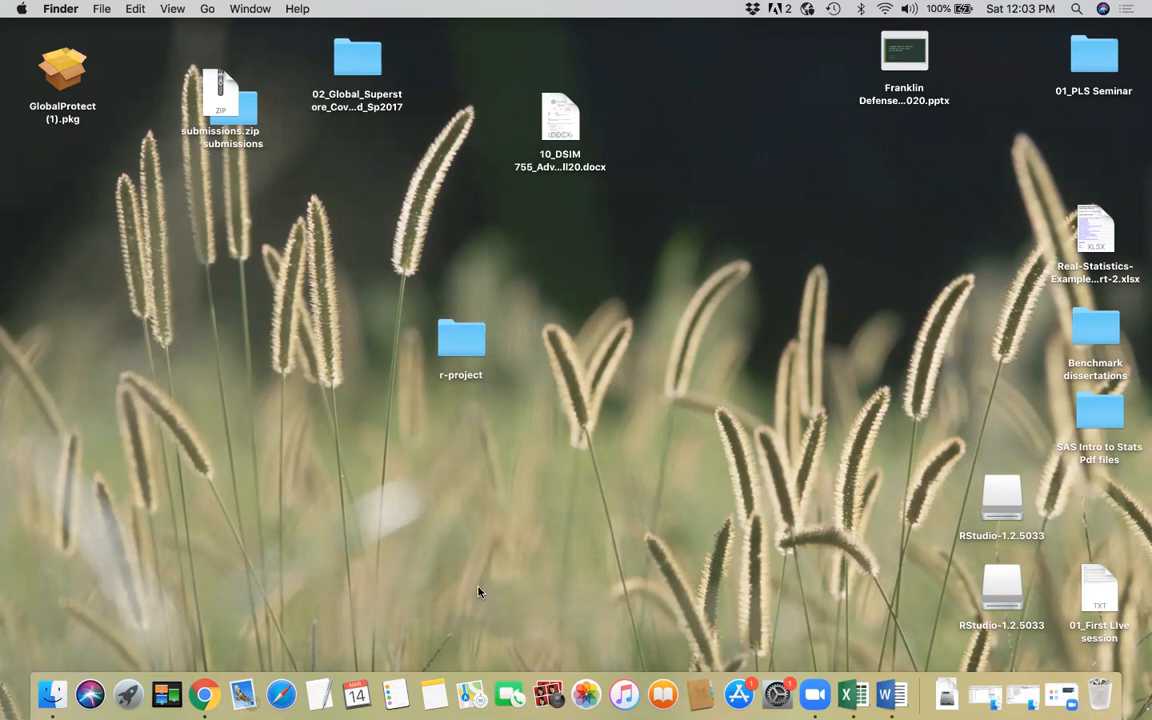
key(super+space)
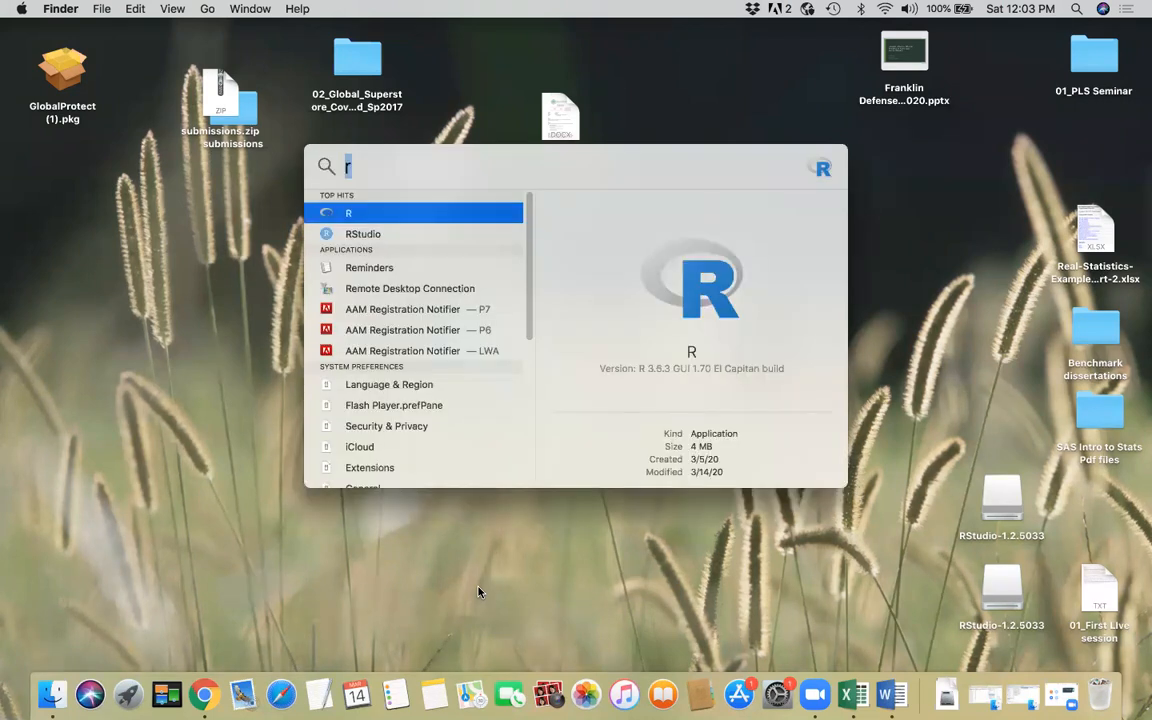
text(rstudio)
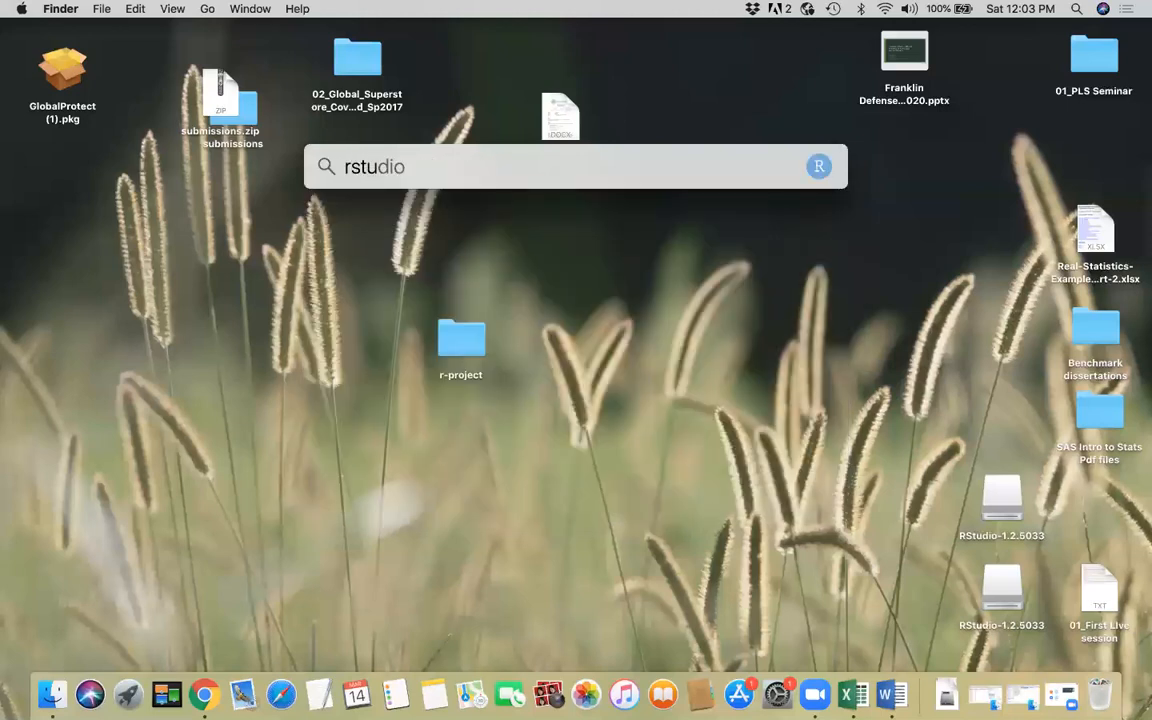
key(Return)
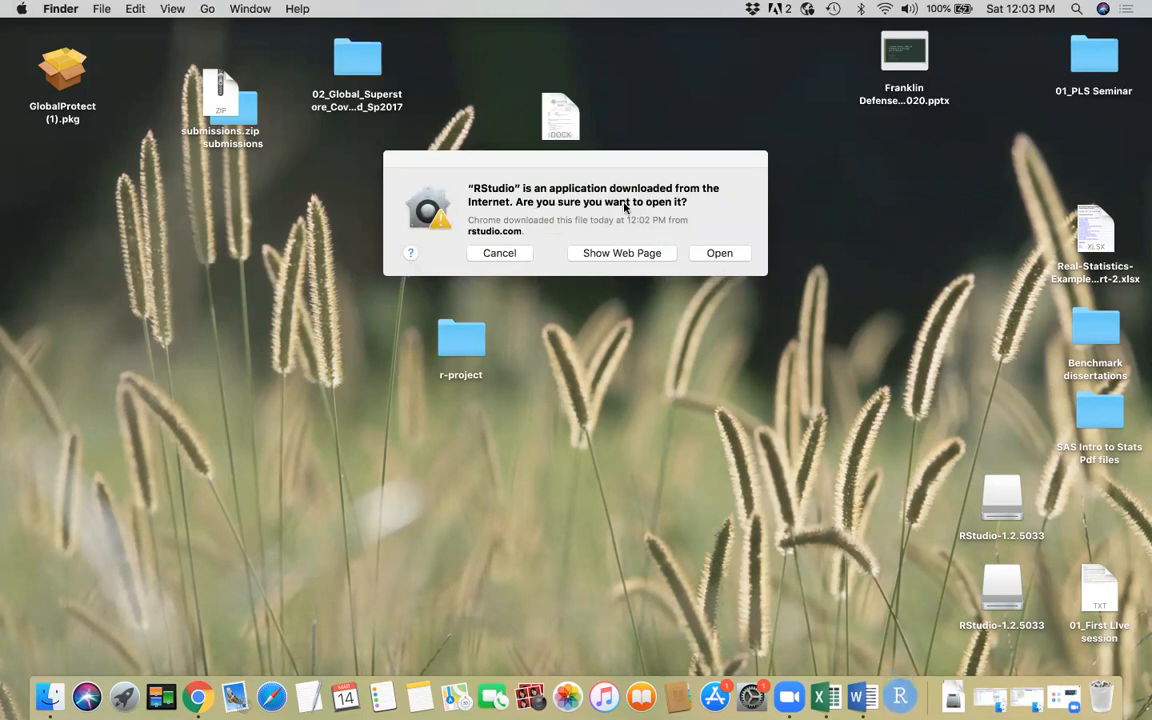
click(719, 254)
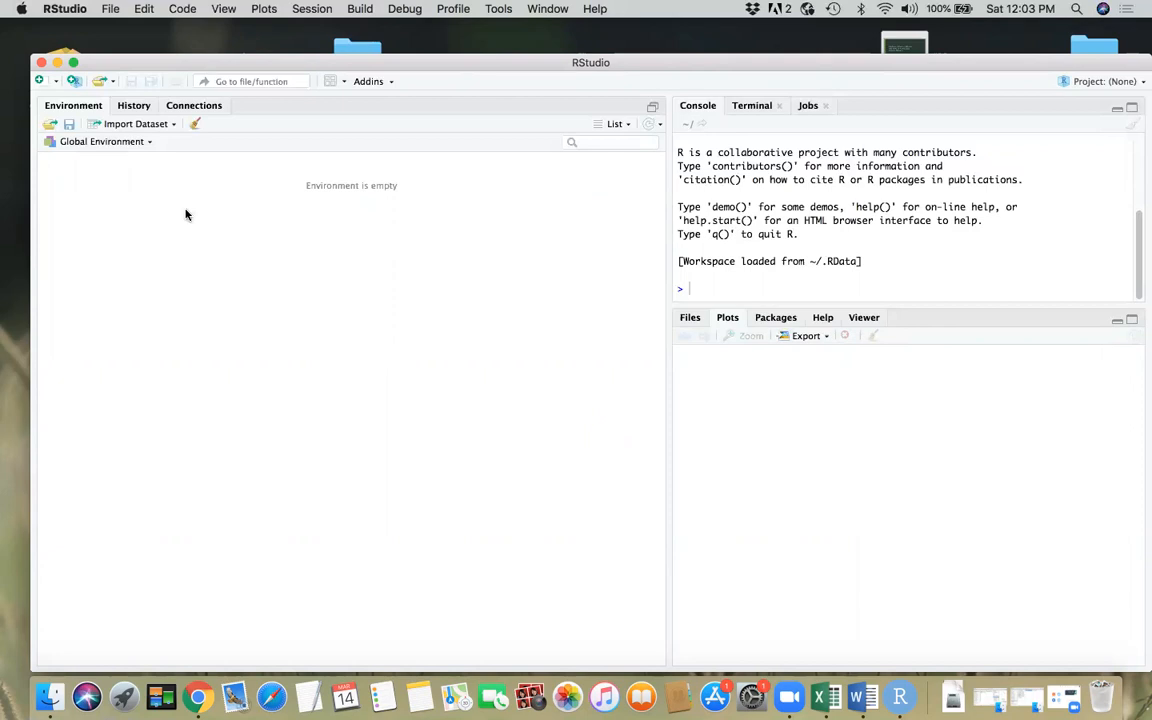
Review the arrangement of the four panes in RStudio's global options and accept the settings.
click(497, 9)
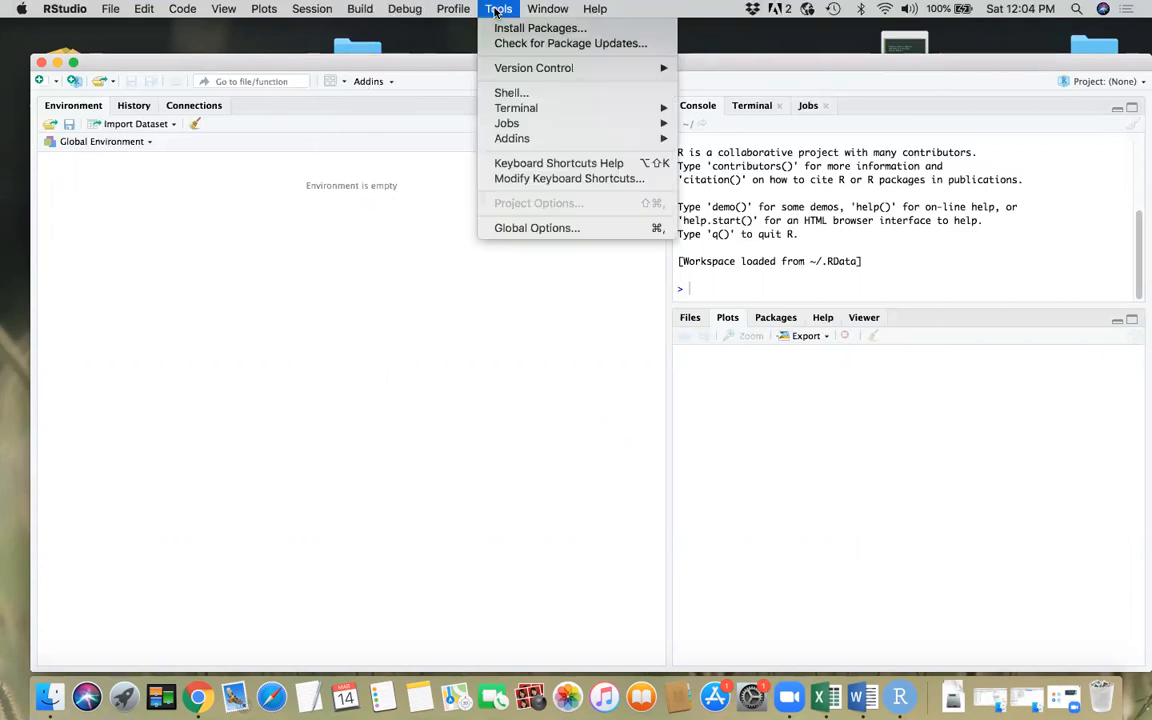
click(509, 229)
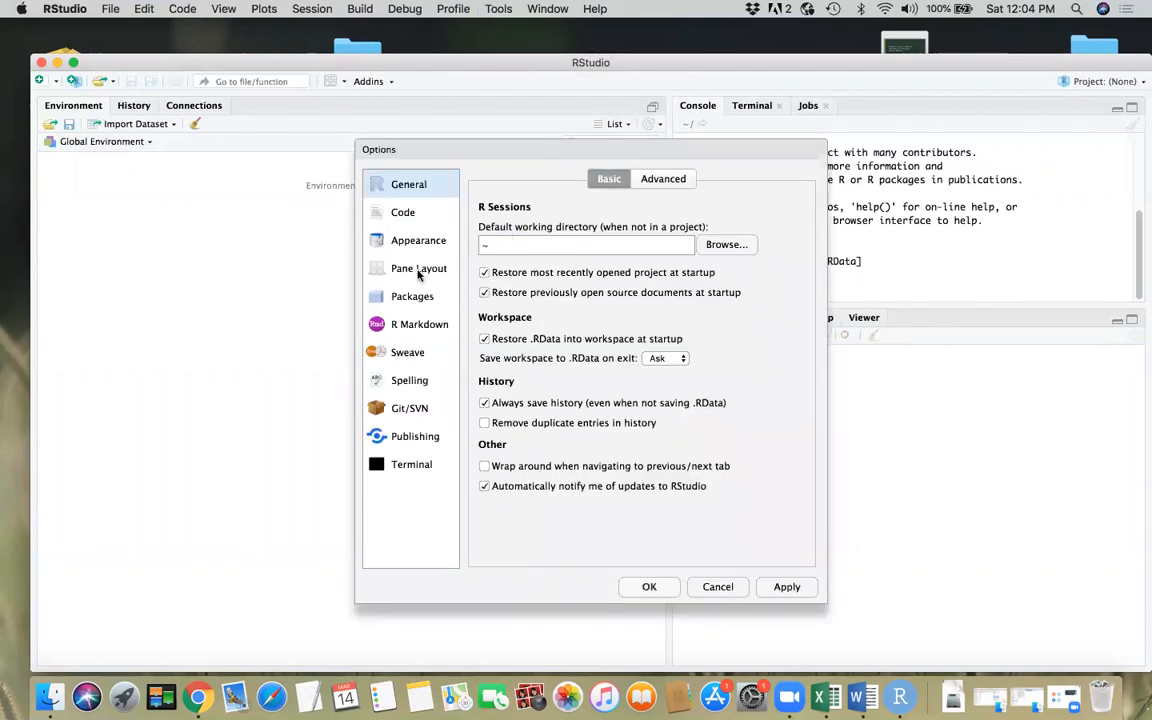
click(420, 270)
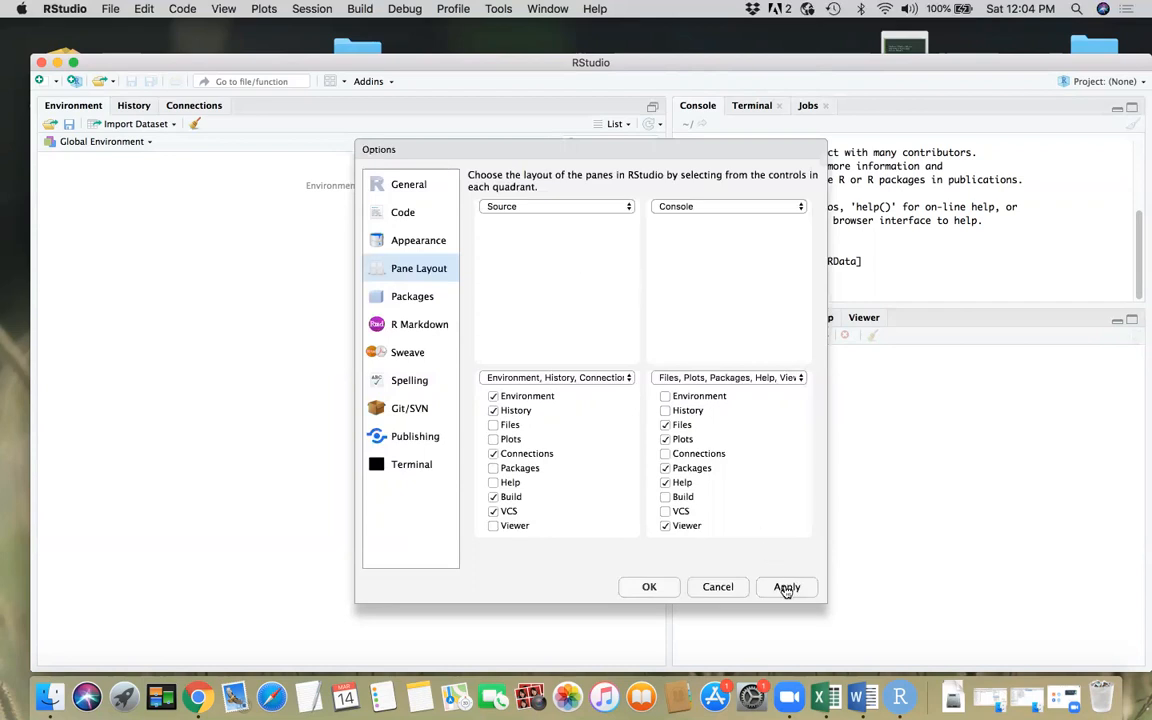
click(648, 593)
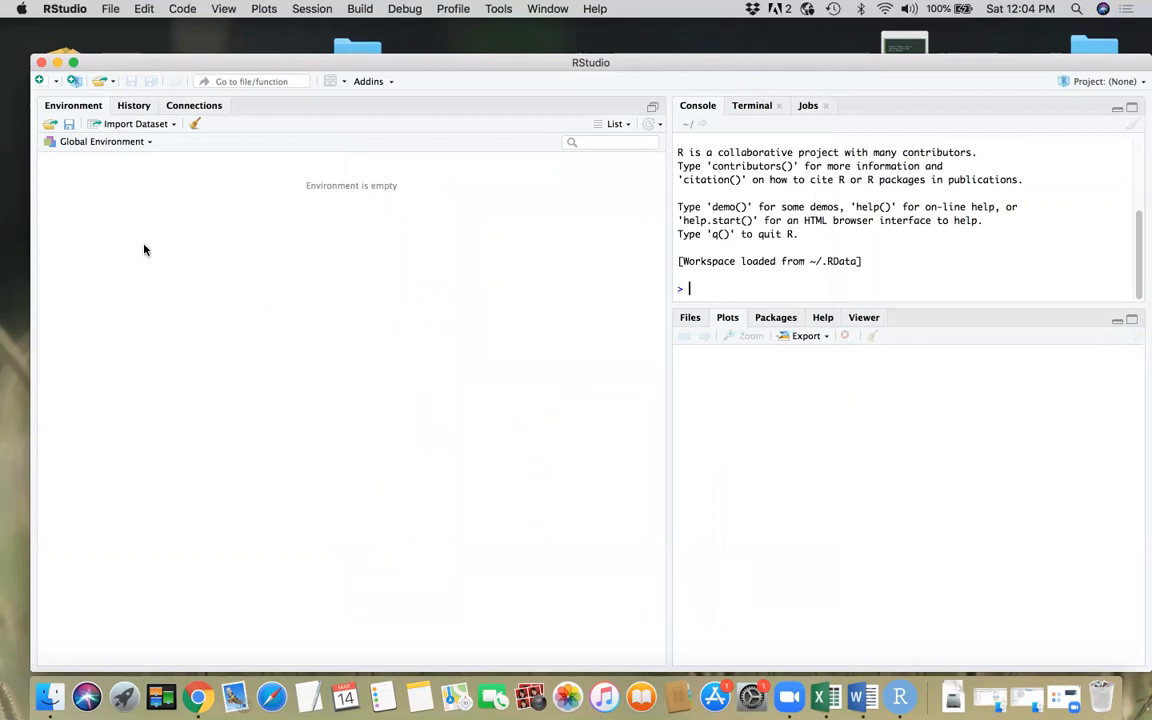
Move RStudio aside, look through the datasets folder inside the desktop's r-project folder, and return to RStudio.
drag(312, 63, 472, 438)
drag(461, 326, 672, 231)
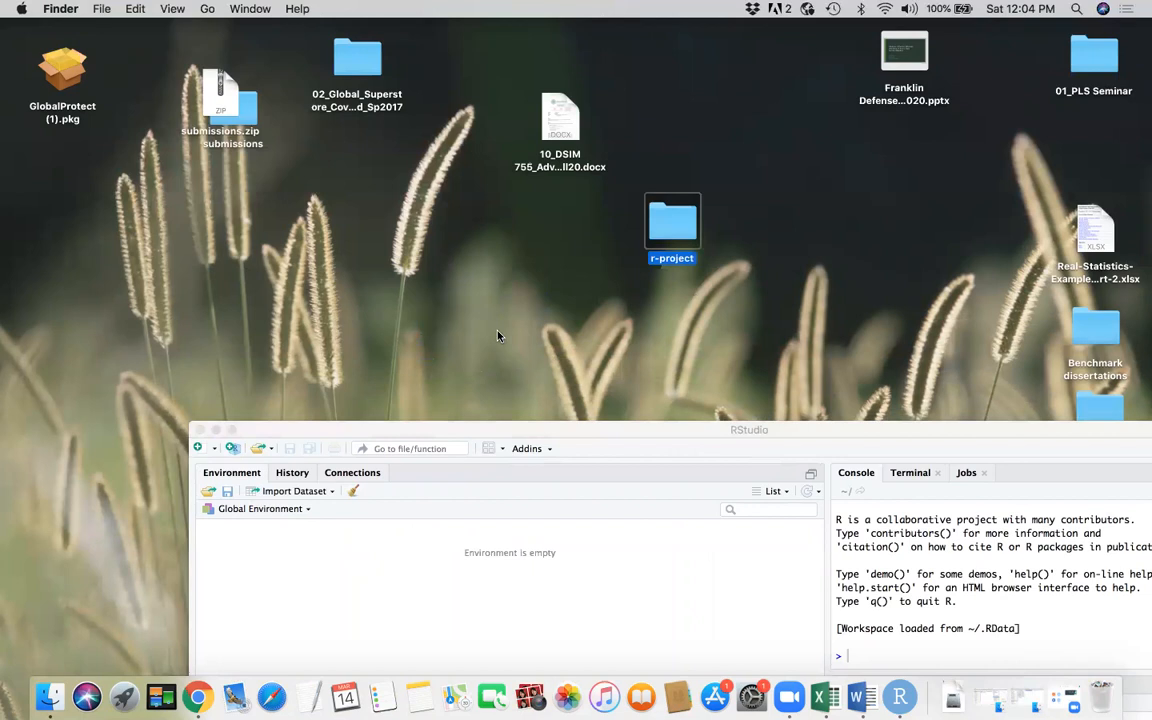
double_click(665, 225)
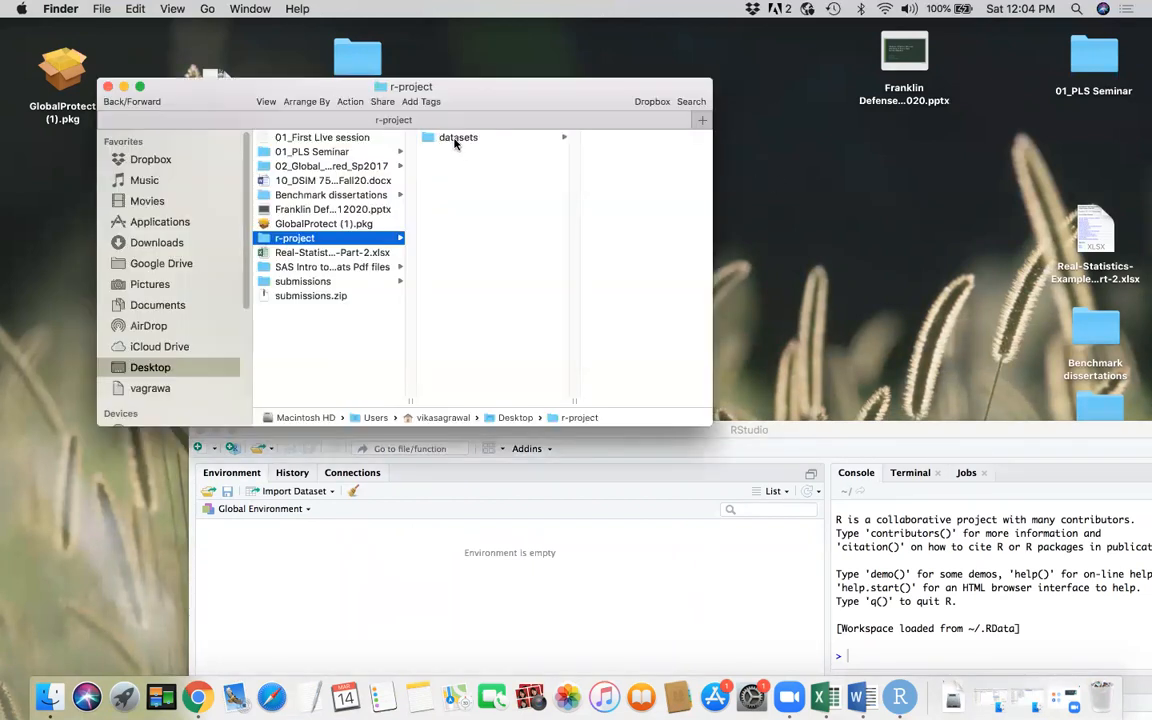
click(455, 140)
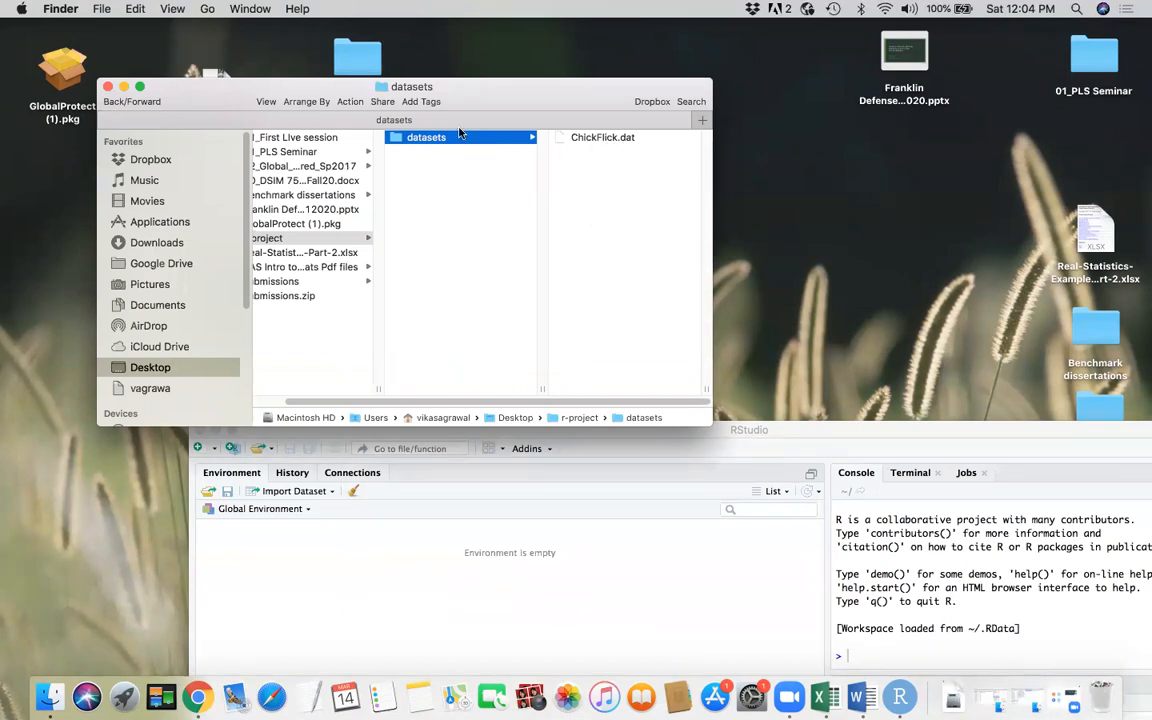
click(123, 88)
drag(470, 430, 416, 214)
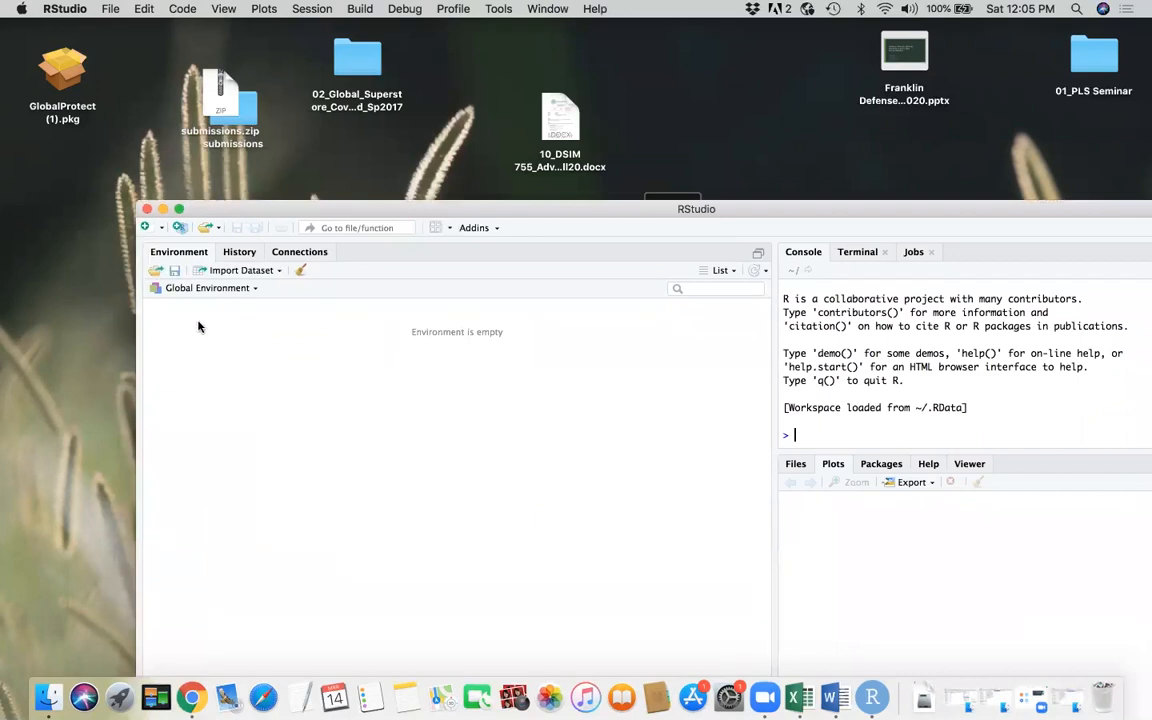
Create a new R script and enter the comment "# Set path to the working directory" on line 2.
click(147, 229)
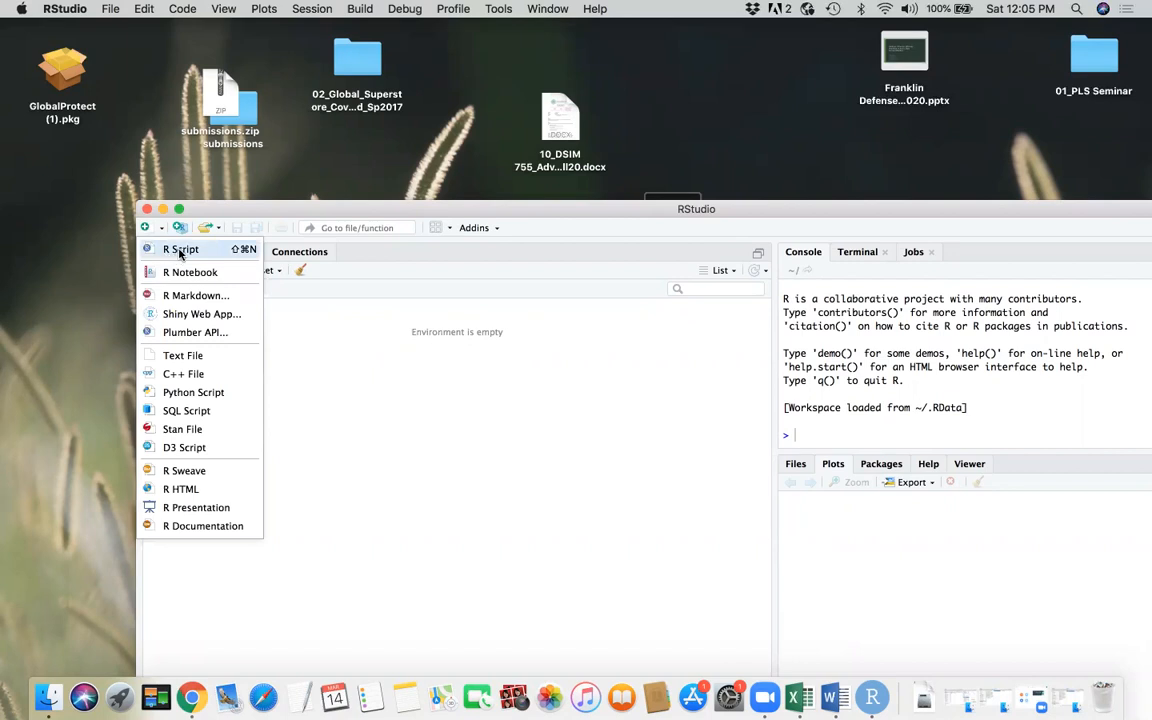
click(180, 250)
drag(342, 216, 293, 72)
key(Return)
text(# )
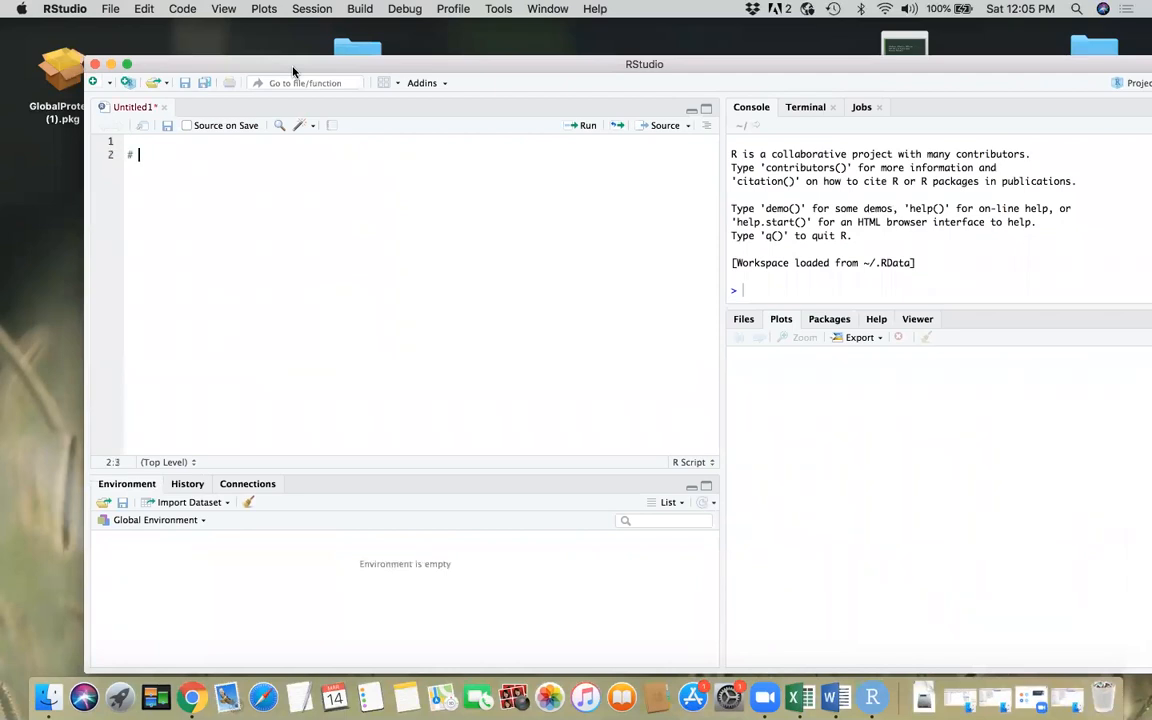
text(Set path to the worki)
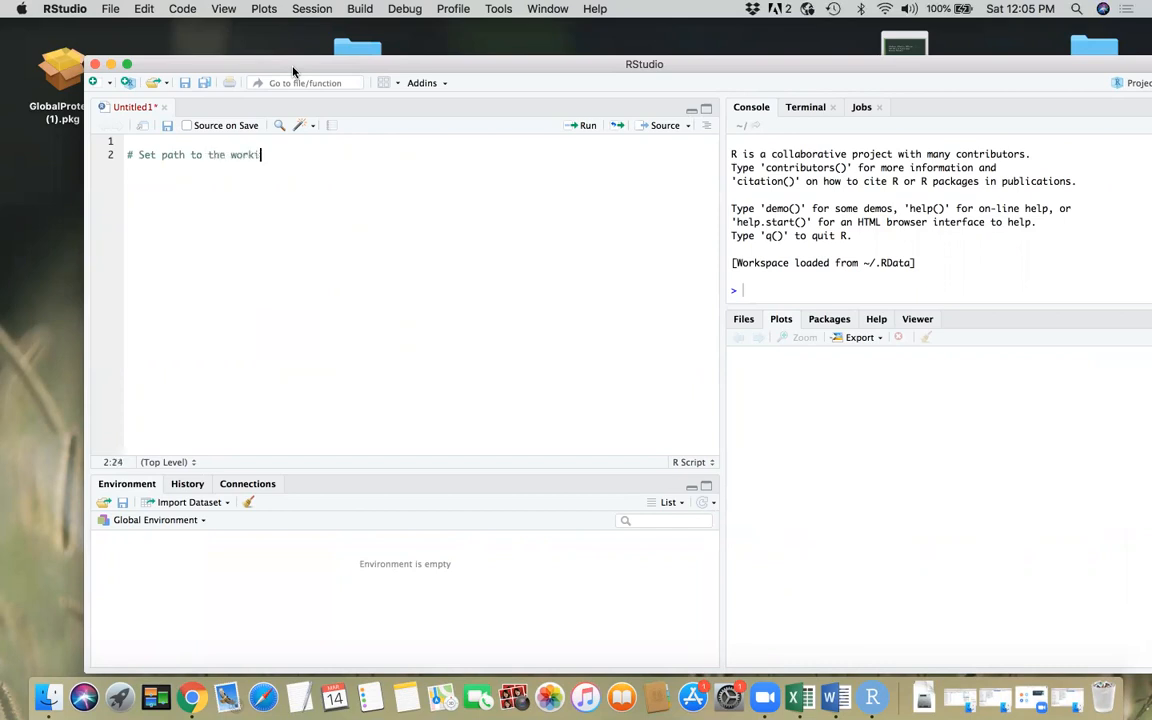
text(ng directory)
key(Return)
Below the comment, write setwd("~/Desktop/r-project/datasets") followed by a blank line.
text(set)
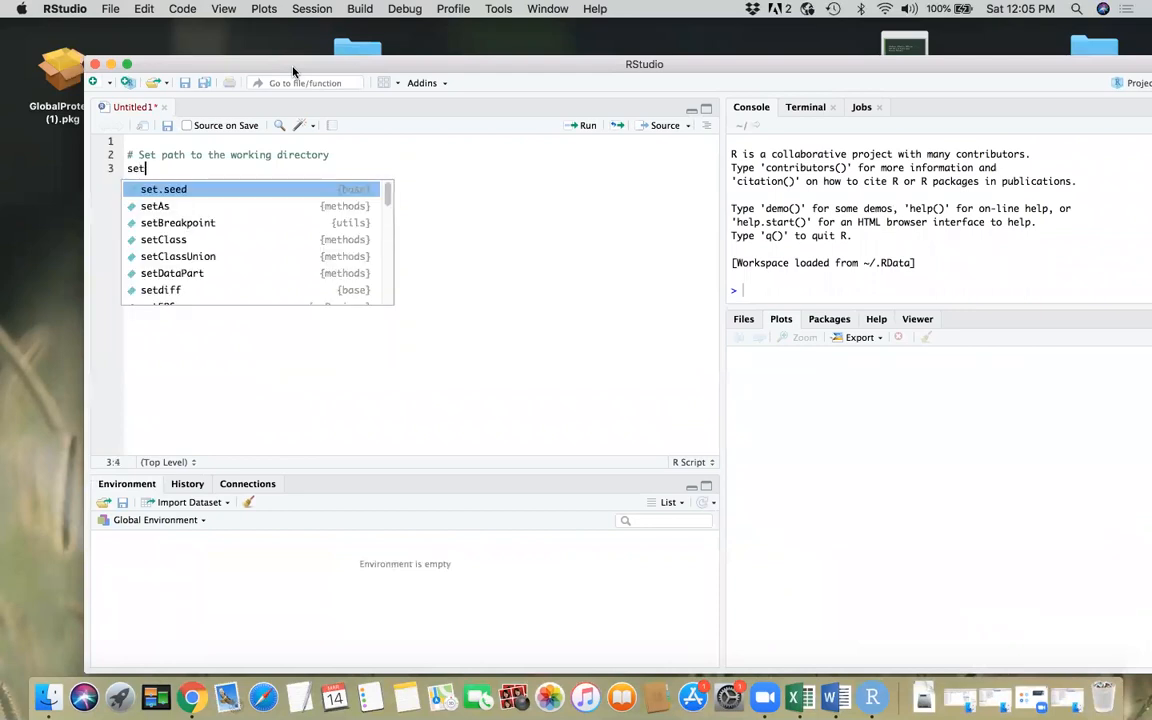
text(wd()
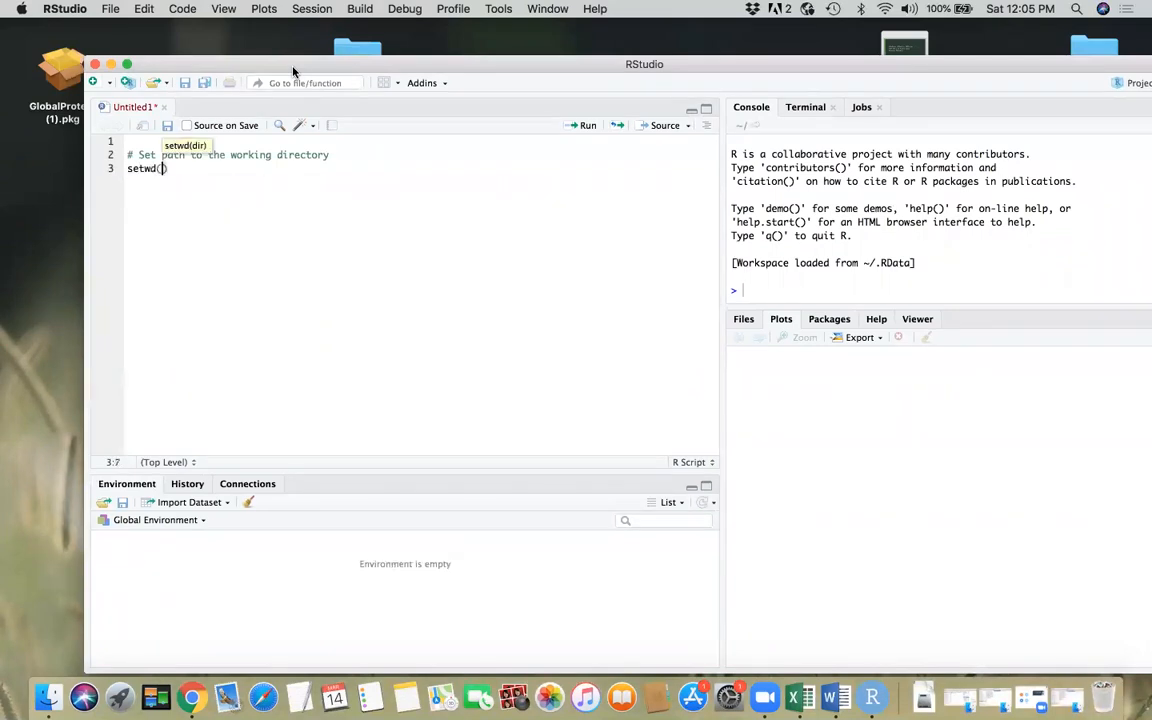
text("~/Desktop/r-project/datasets)
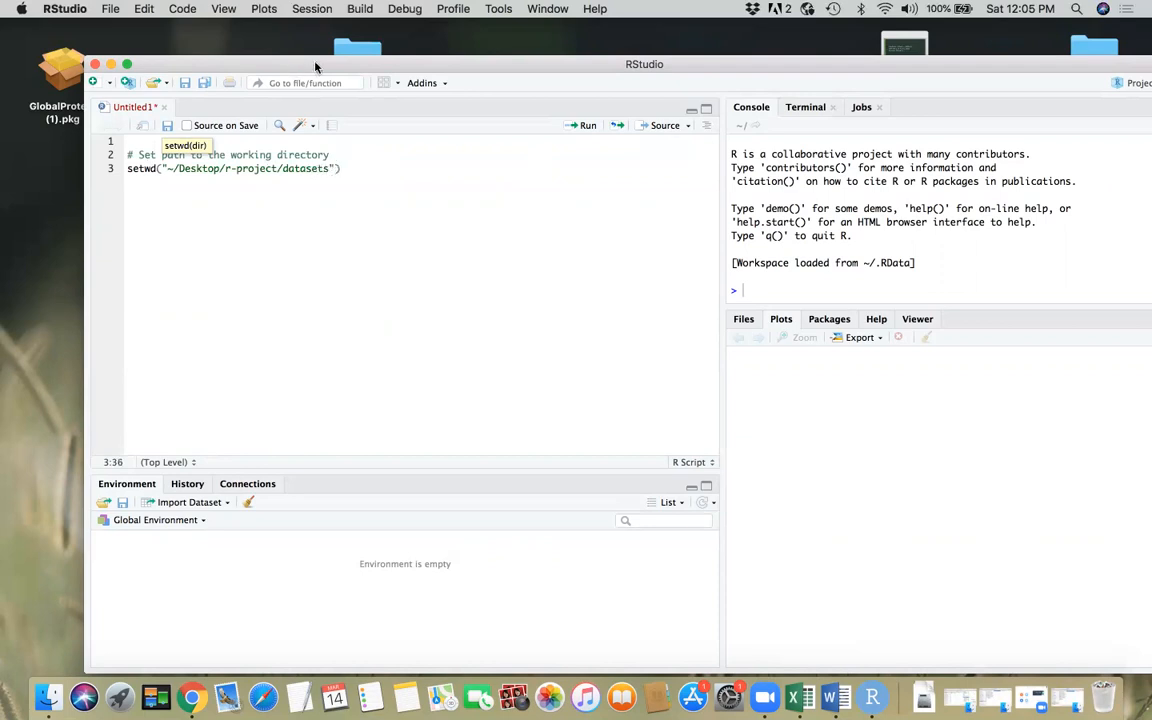
click(368, 170)
key(Return)
key(Return)
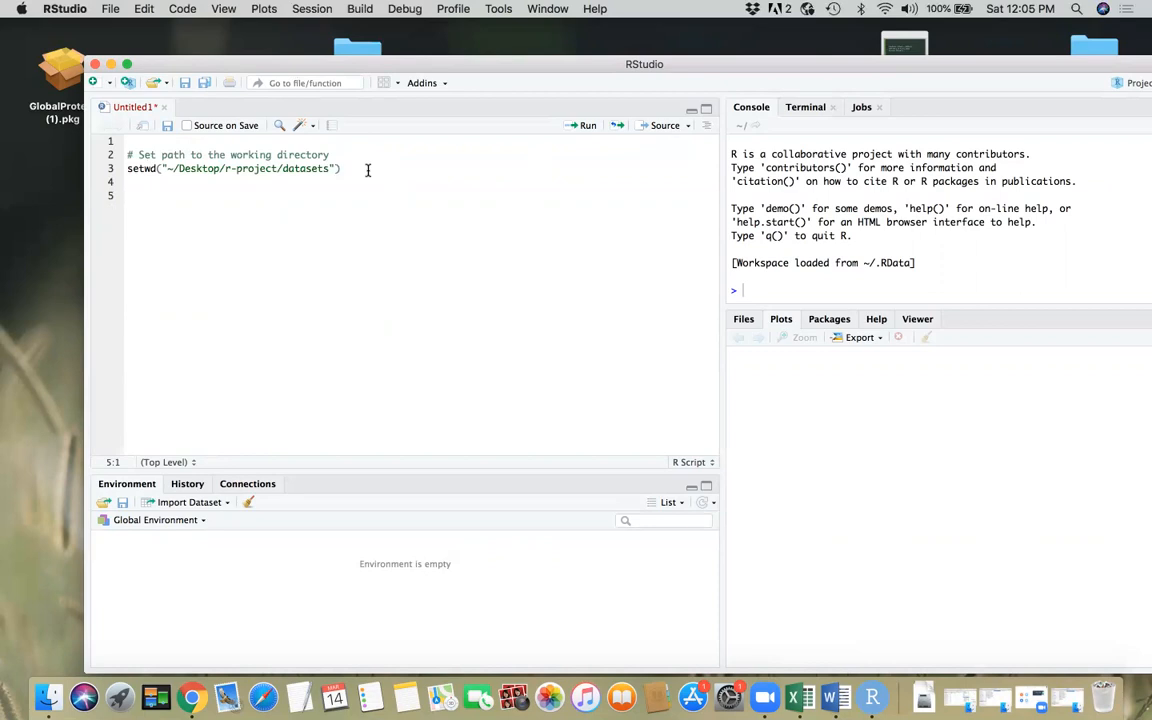
Add the comment "# Show the present working directory" with getwd() beneath it, followed by a blank line.
text(# Show the present working directory)
key(Return)
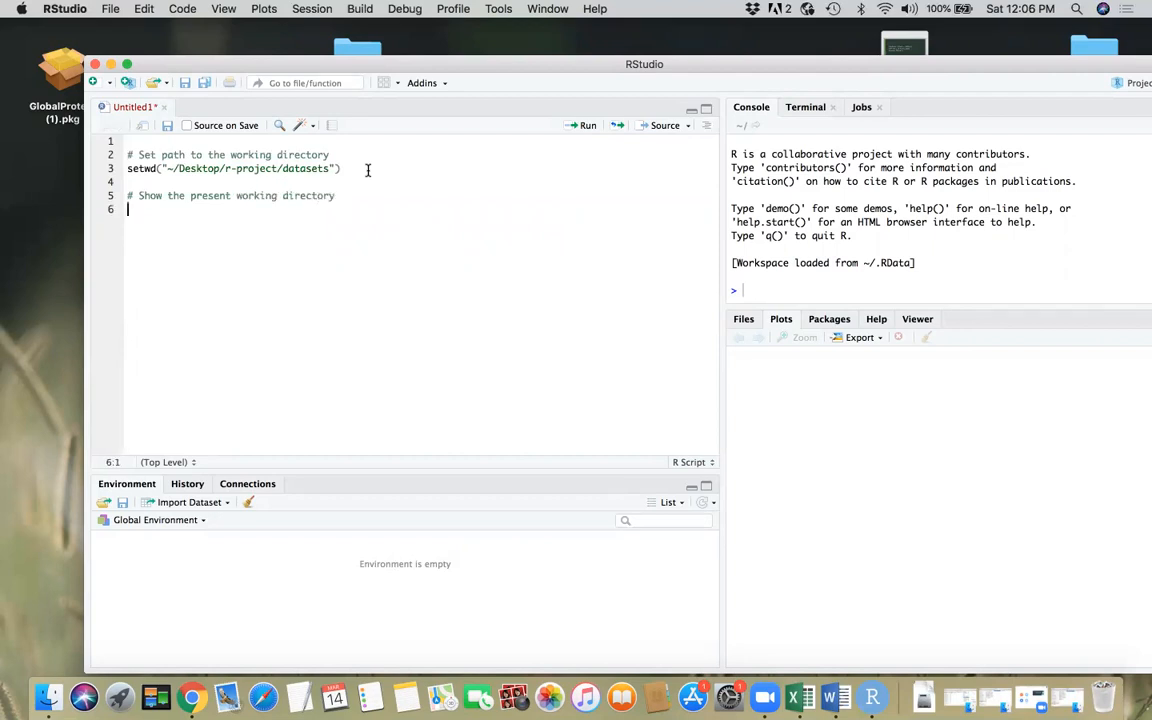
text(get)
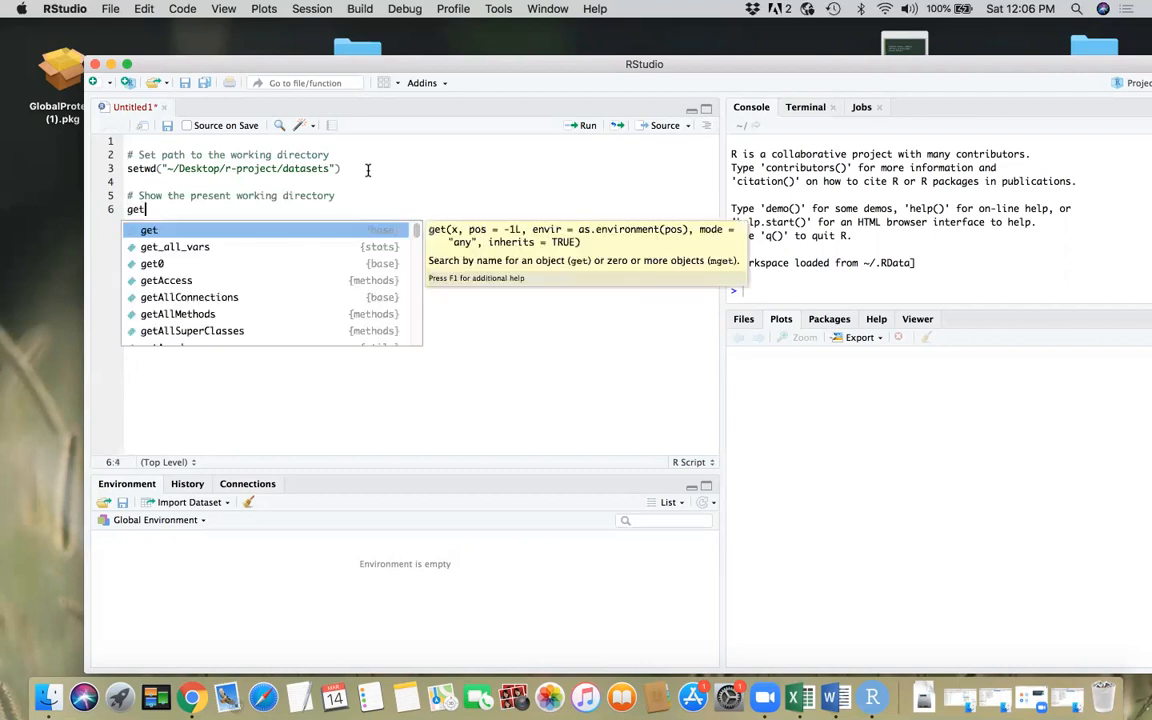
text(wd)
key(Escape)
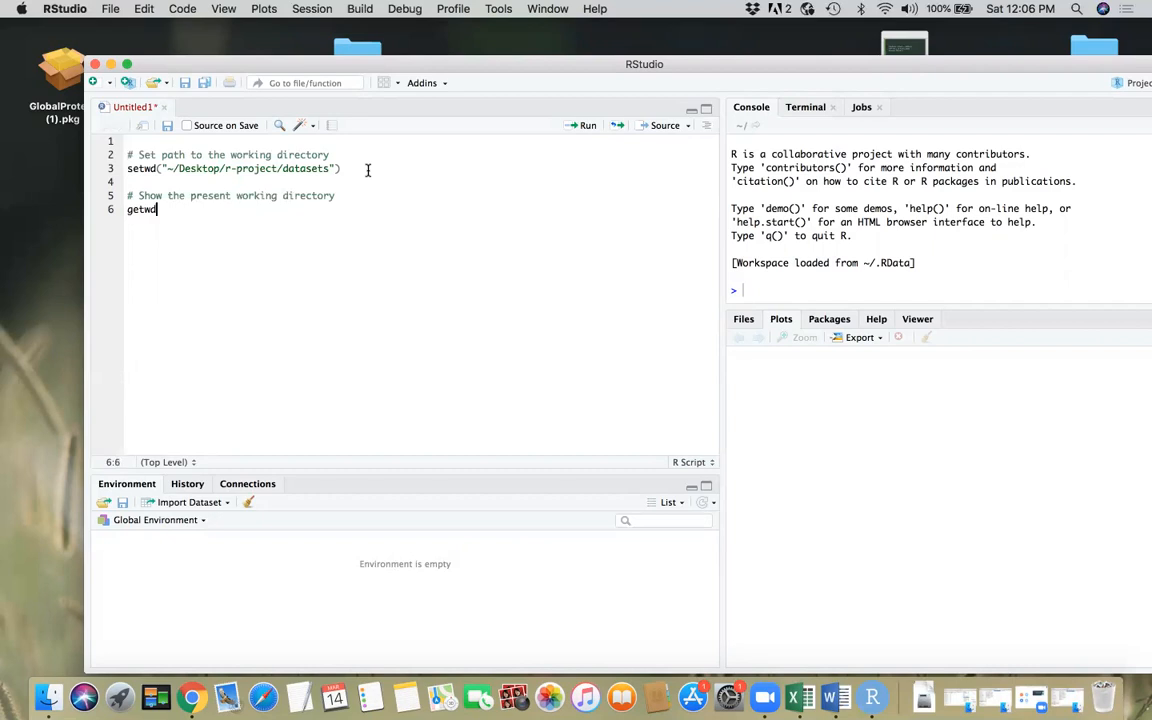
text(())
key(Return)
key(Return)
Add the comment "# Assign a dataset to a variable" and, below it, the line testData <- read.delim("") with the file name left empty.
text(# Assign a dataset to a variable)
key(Return)
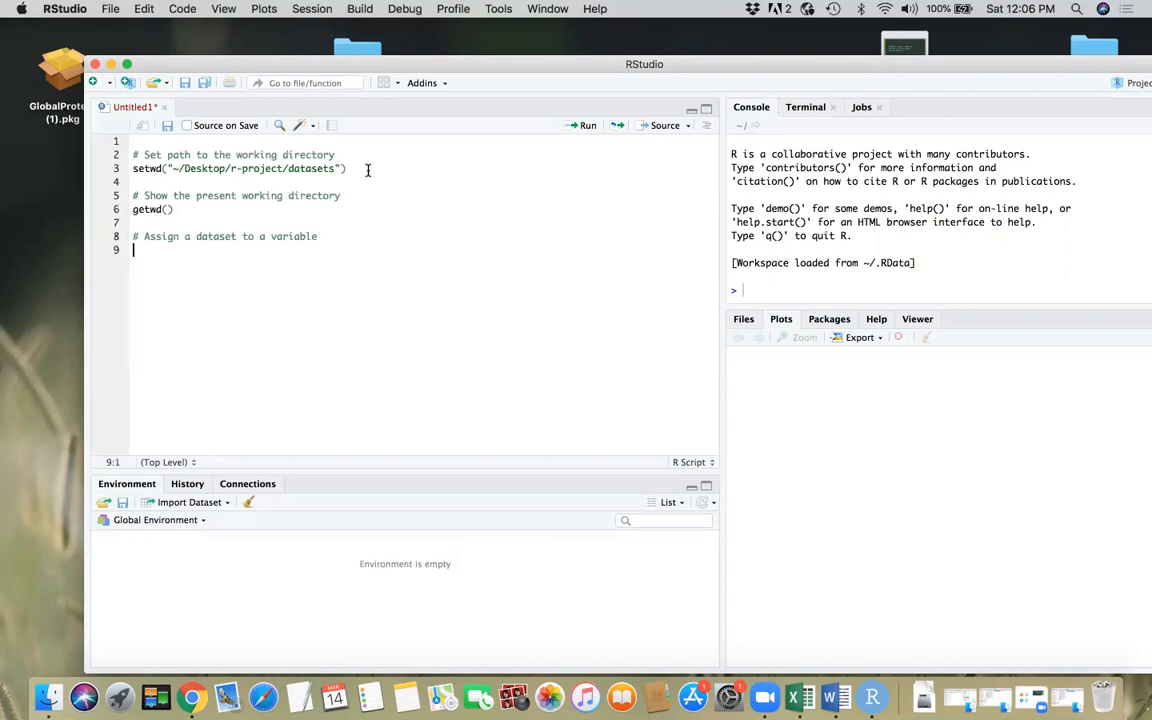
text(testData <-)
text(read.)
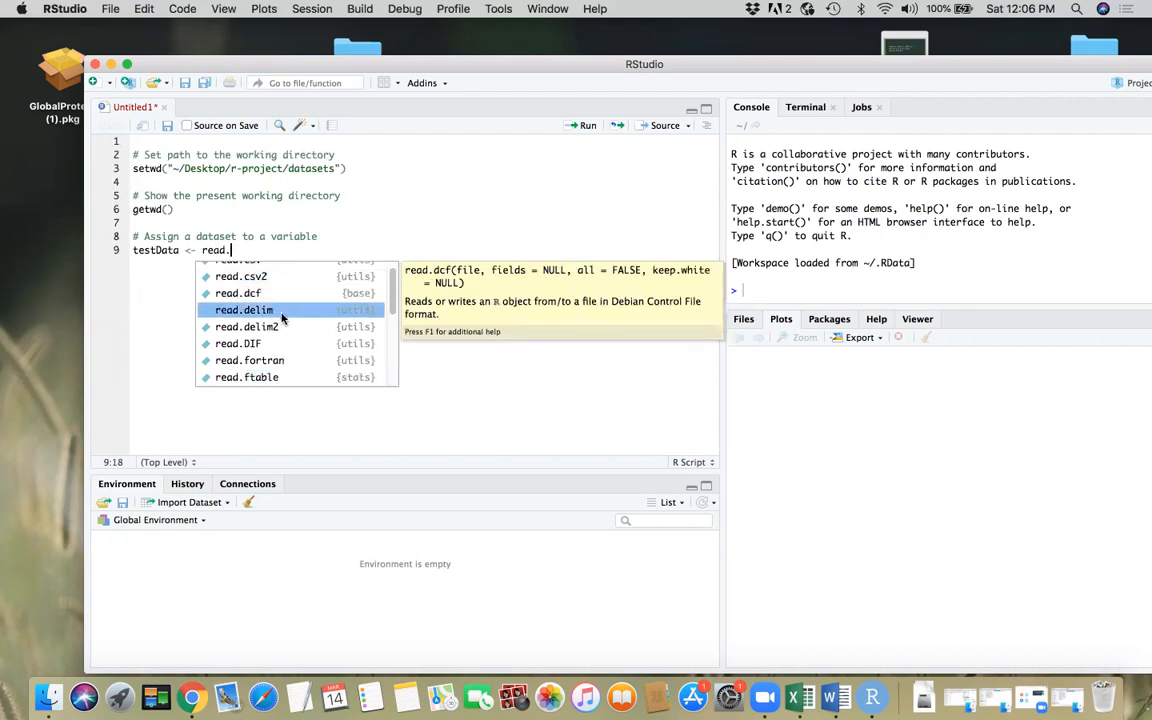
scroll(283, 323, down, 5)
drag(391, 362, 391, 278)
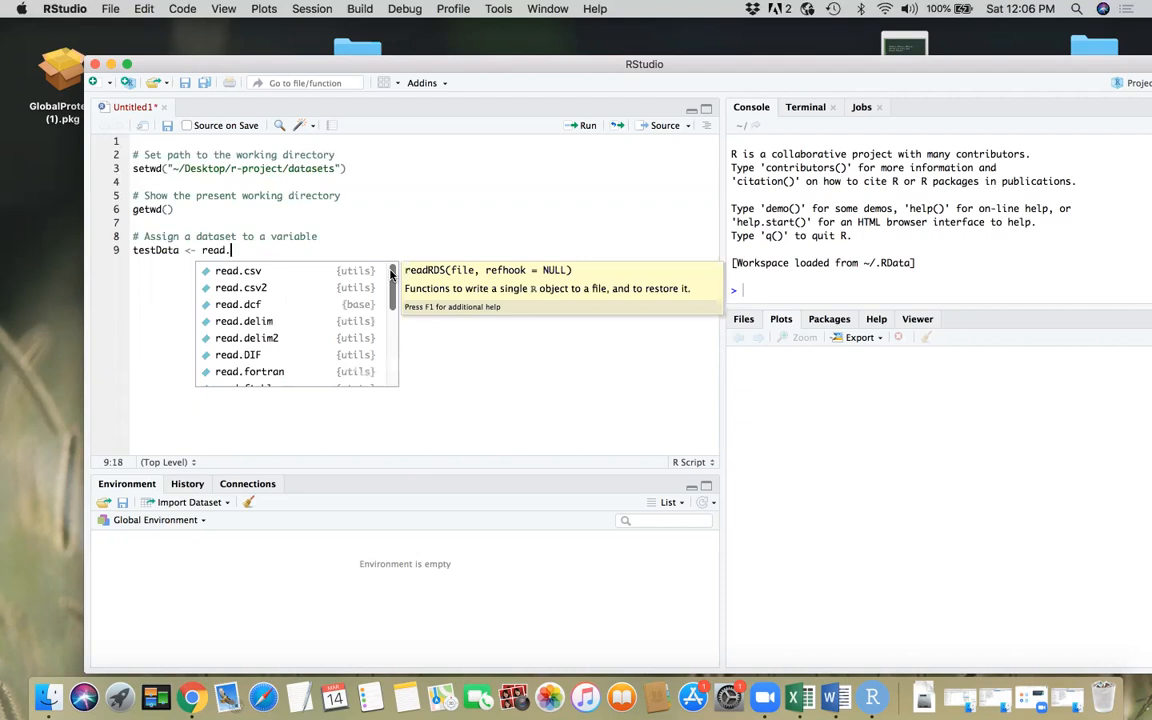
drag(391, 272, 392, 303)
scroll(382, 322, down, 4)
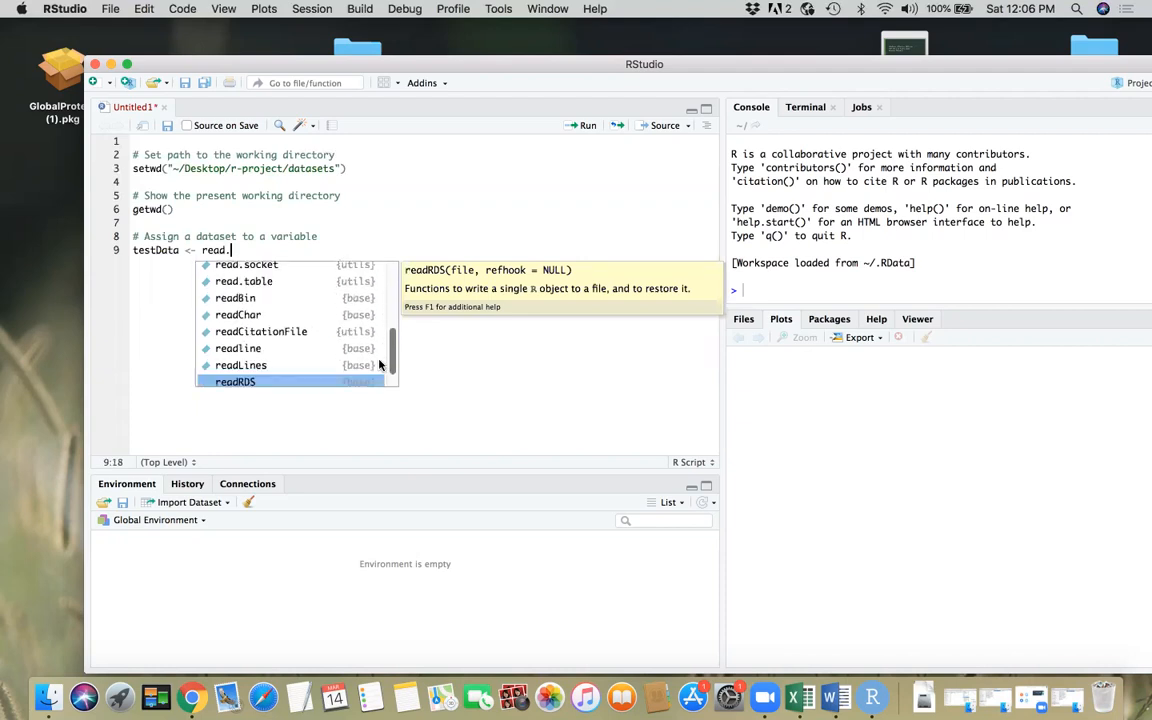
drag(388, 347, 387, 268)
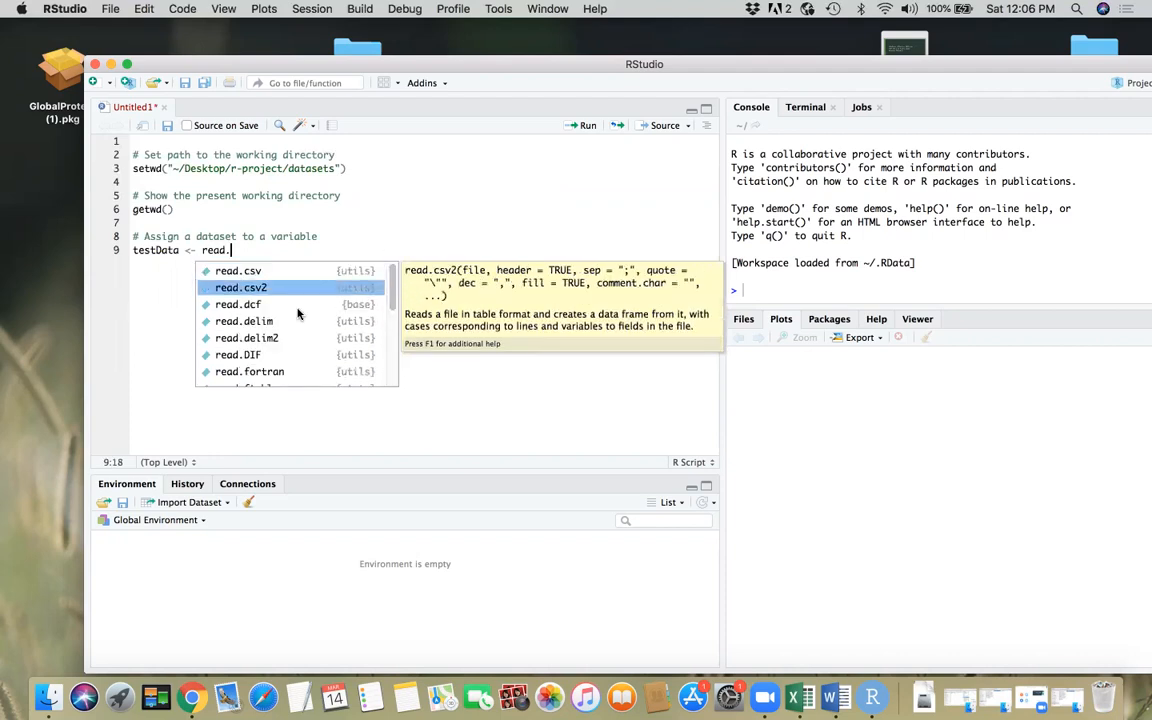
click(262, 322)
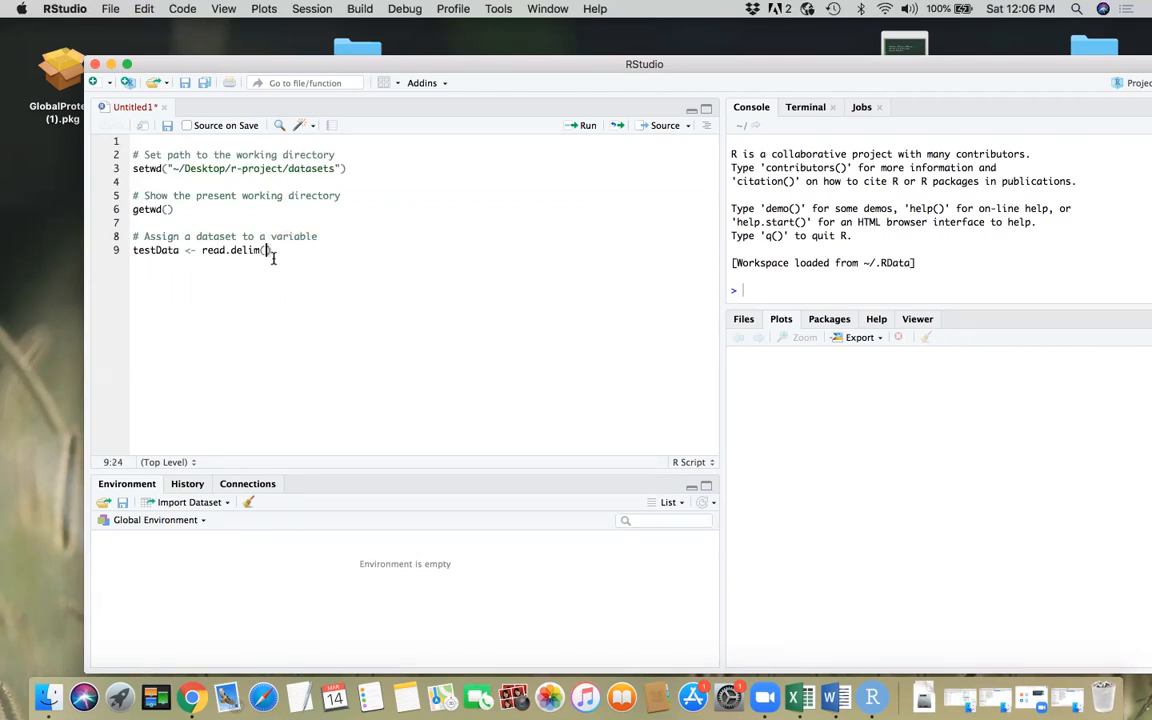
text(")
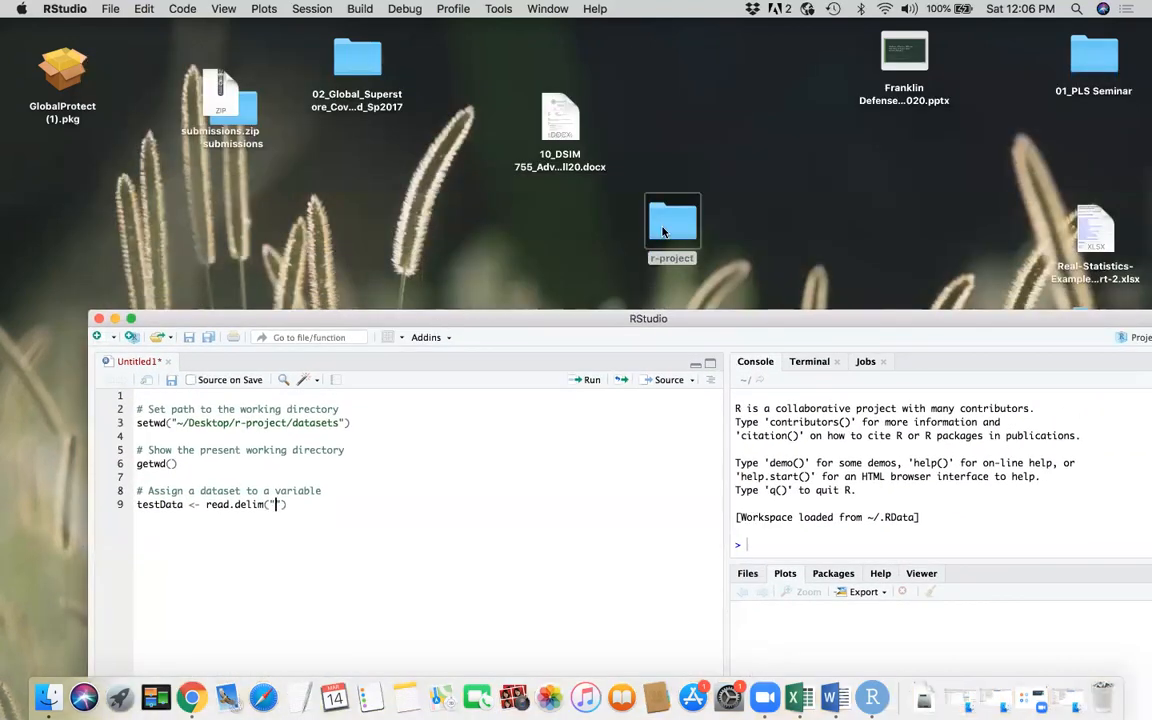
Open the datasets folder inside r-project, fit its window above RStudio, and return to the read.delim line in the script.
drag(663, 232, 413, 173)
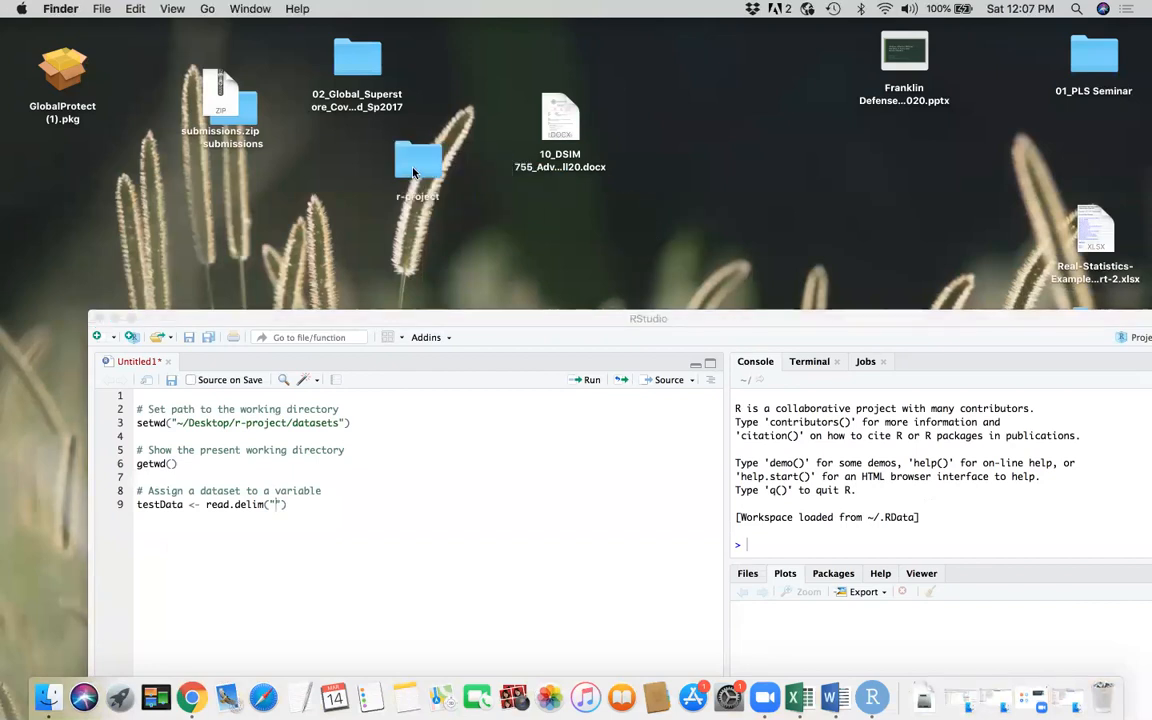
double_click(413, 170)
click(440, 138)
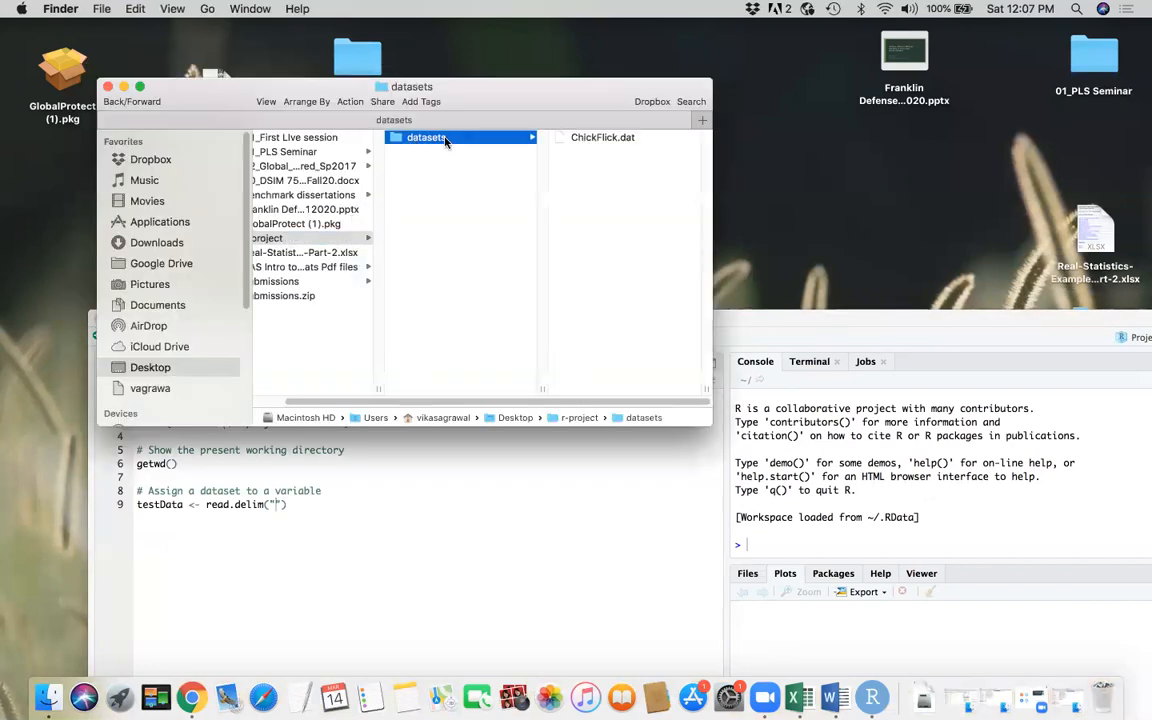
drag(400, 87, 304, 48)
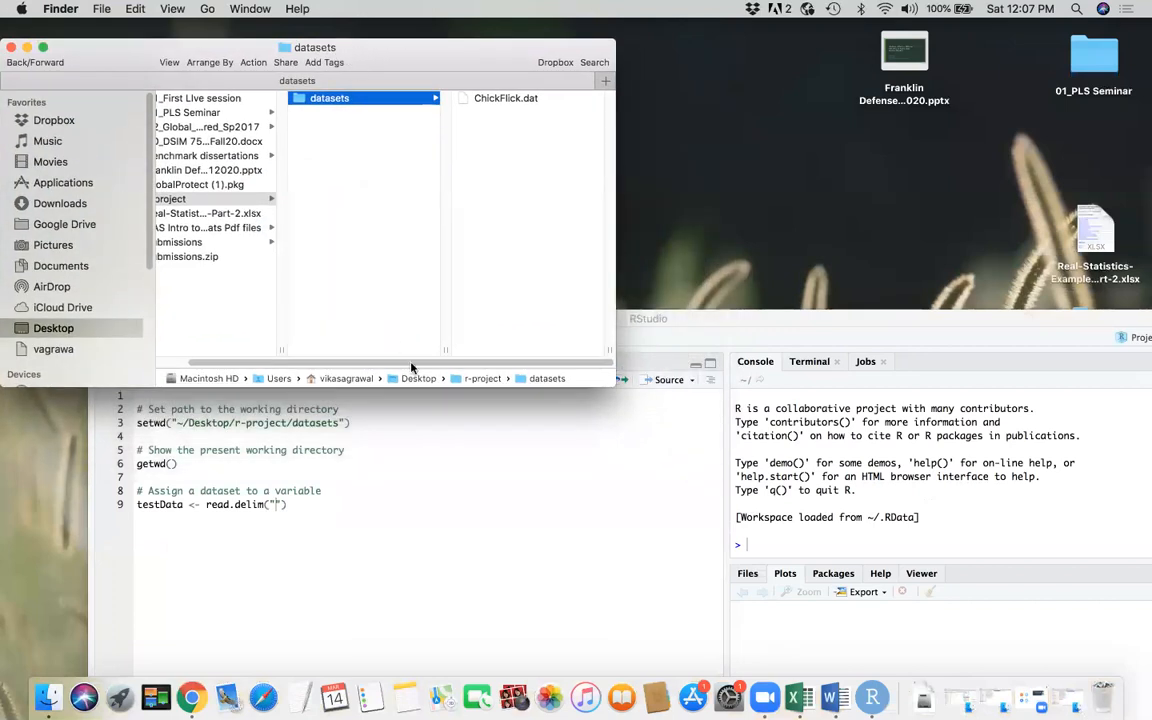
drag(411, 368, 411, 312)
click(409, 511)
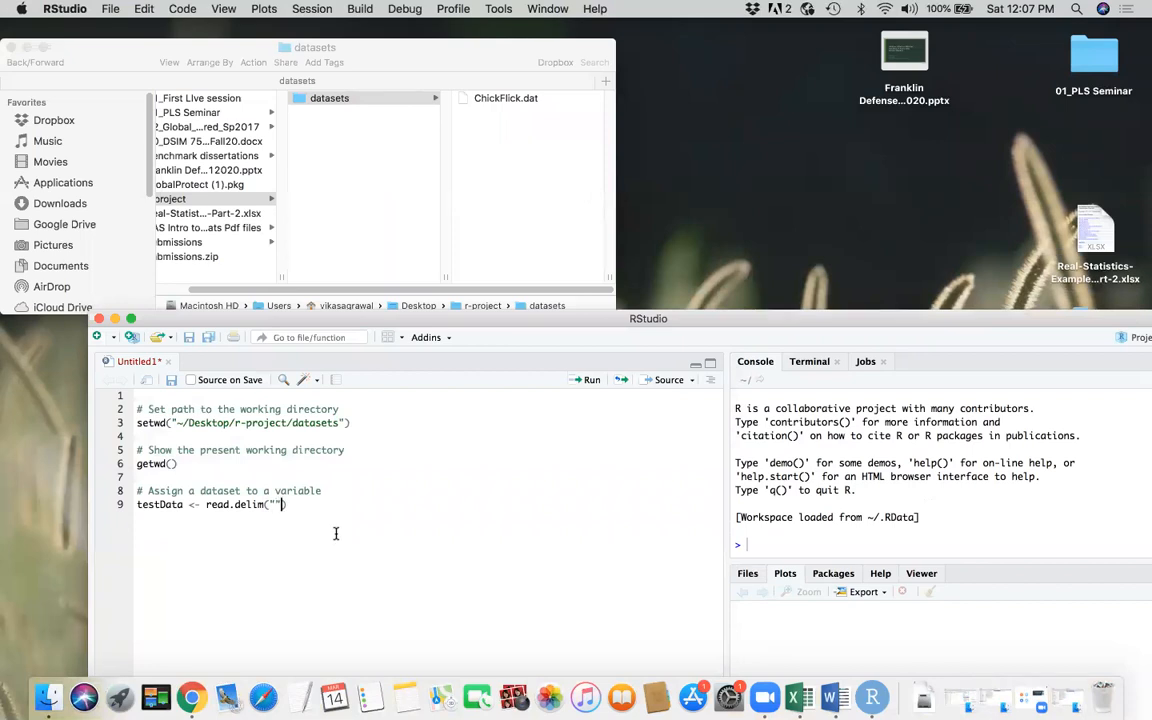
Complete the read.delim call with the file name "ChickFlick.dat" and the argument header = TRUE.
text(ChickFlick.dat)
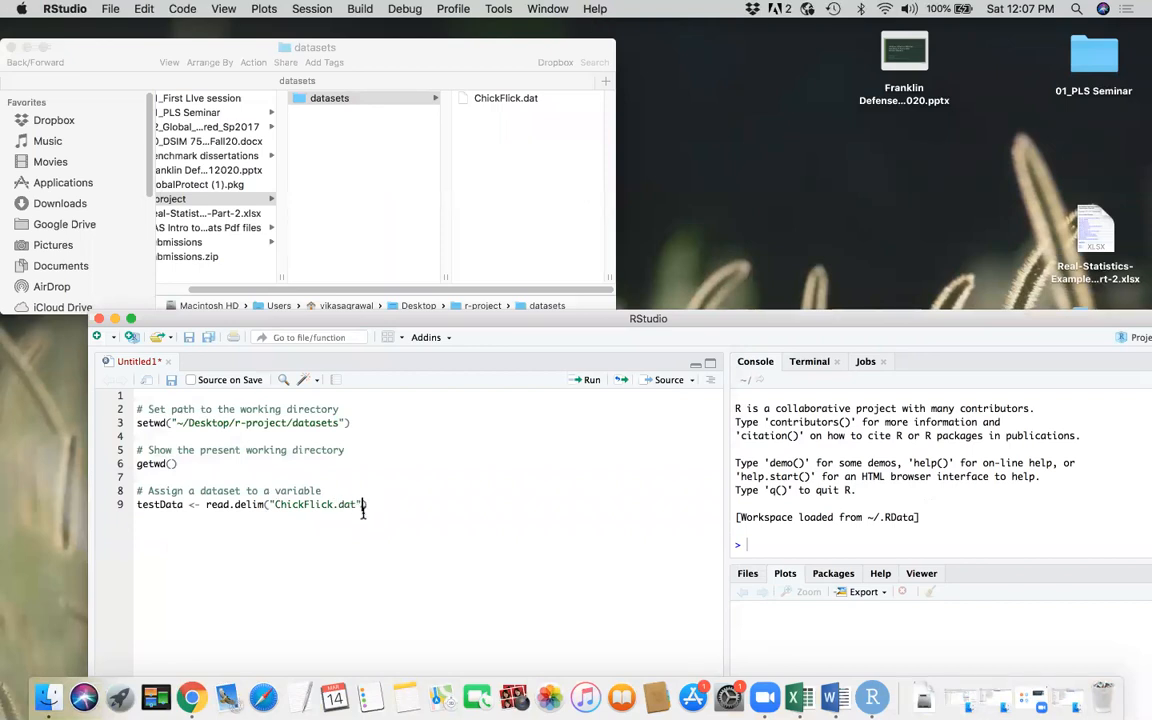
text(, header )
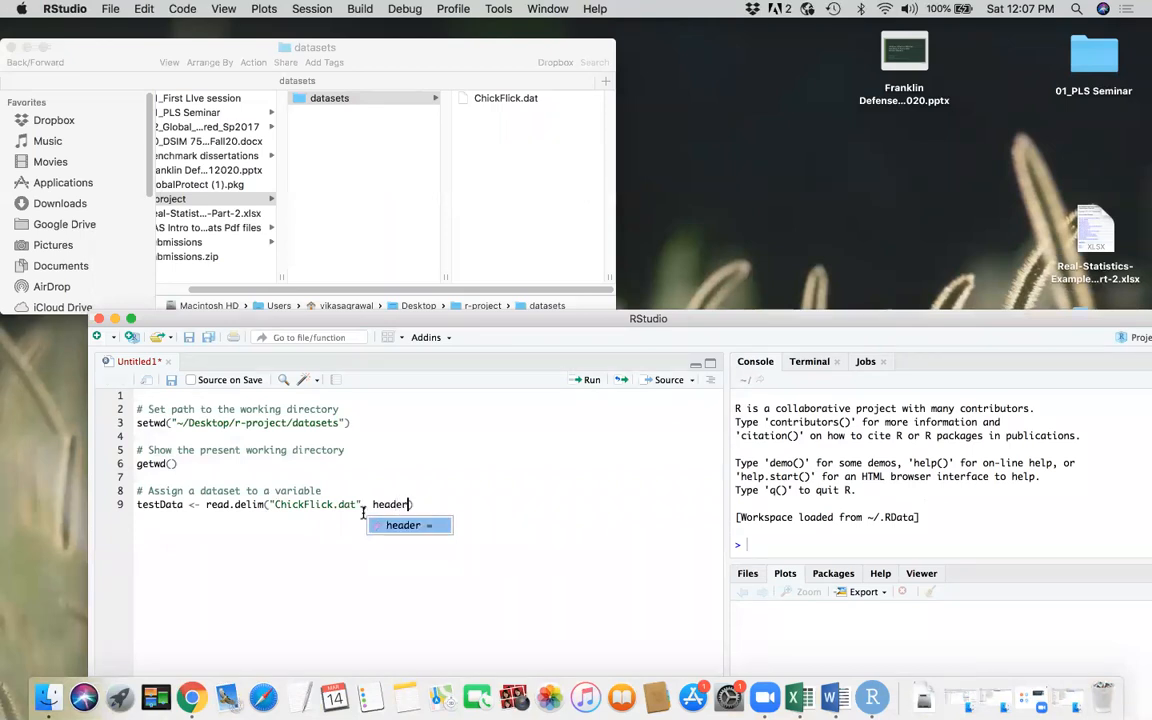
text(= )
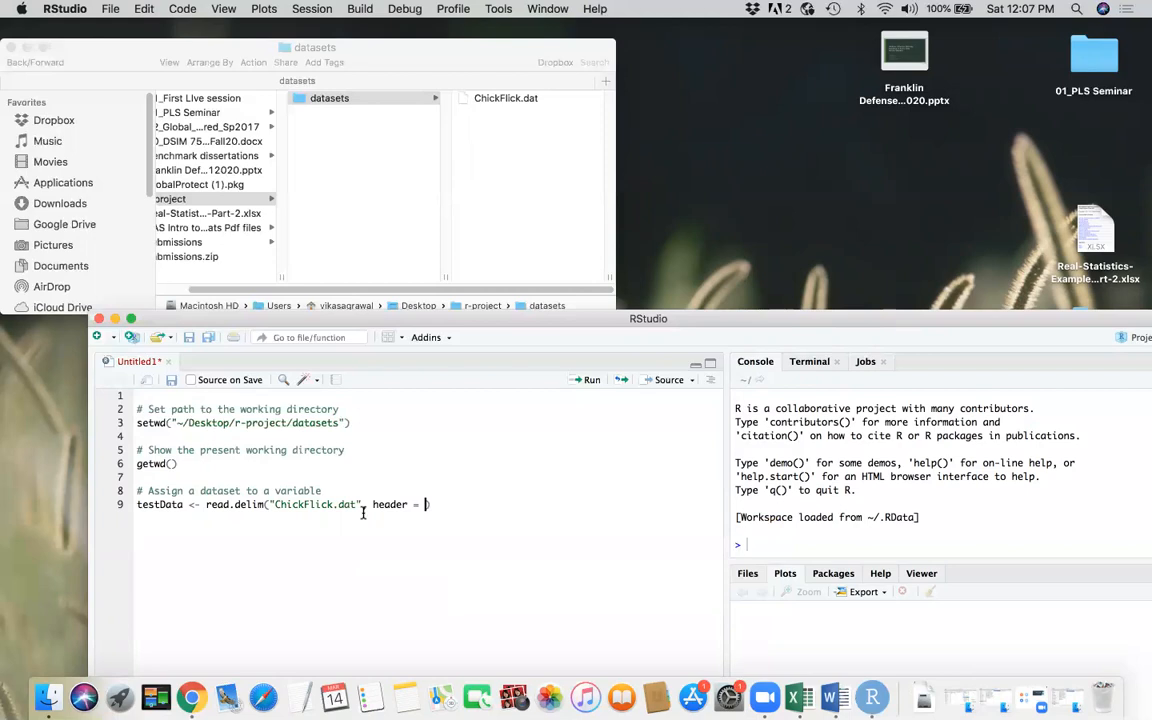
text(TRUE)
click(465, 504)
After a blank line, add the comment "# Show first n rows from the dataset" with head(testData) beneath it.
key(Return)
key(Return)
text(# Show )
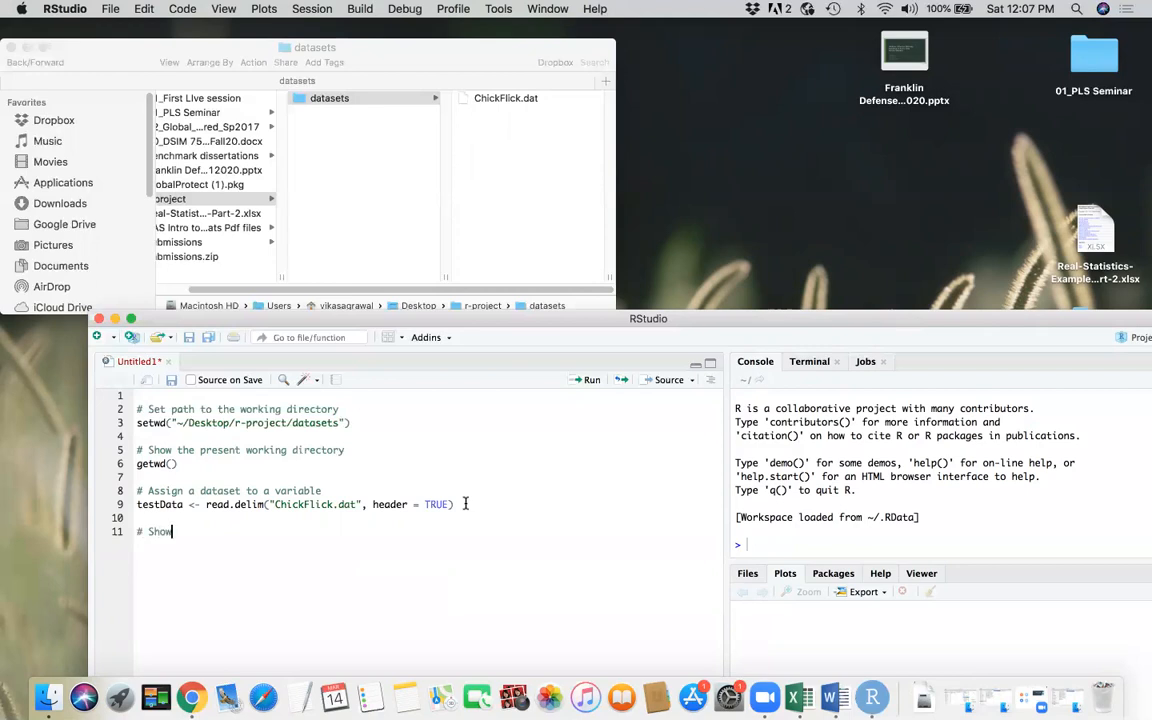
text(first ne)
key(BackSpace)
text(rows from the)
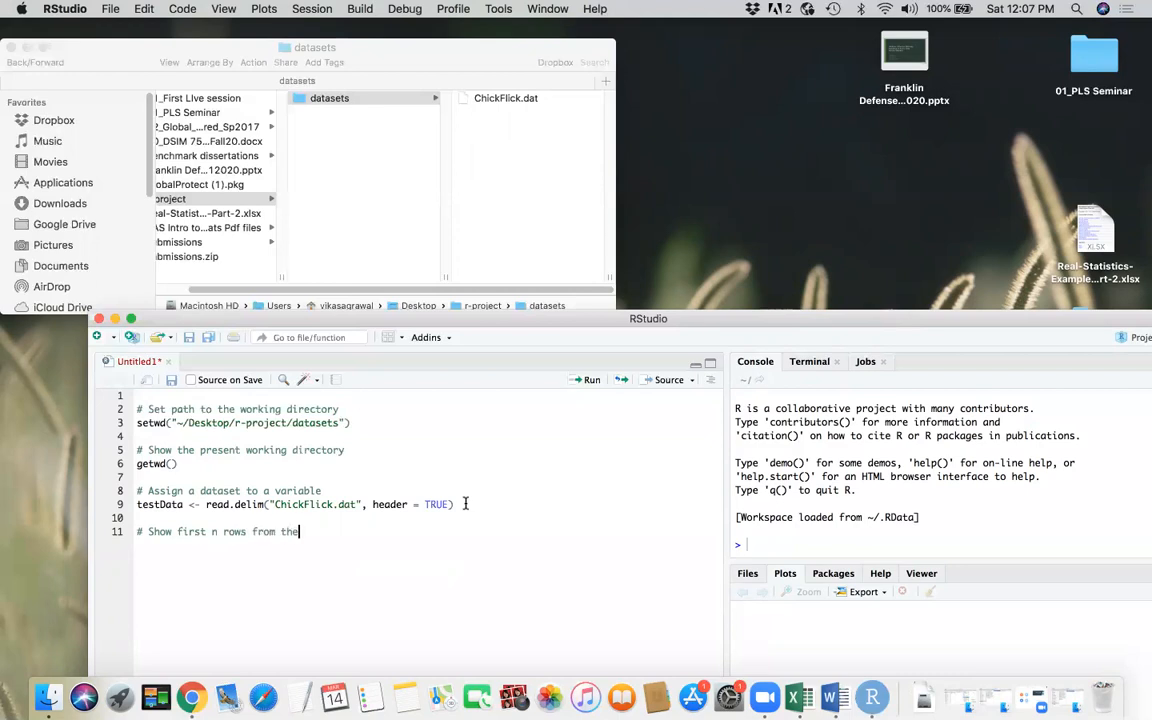
text( dataset)
key(Return)
text(head)
key(Return)
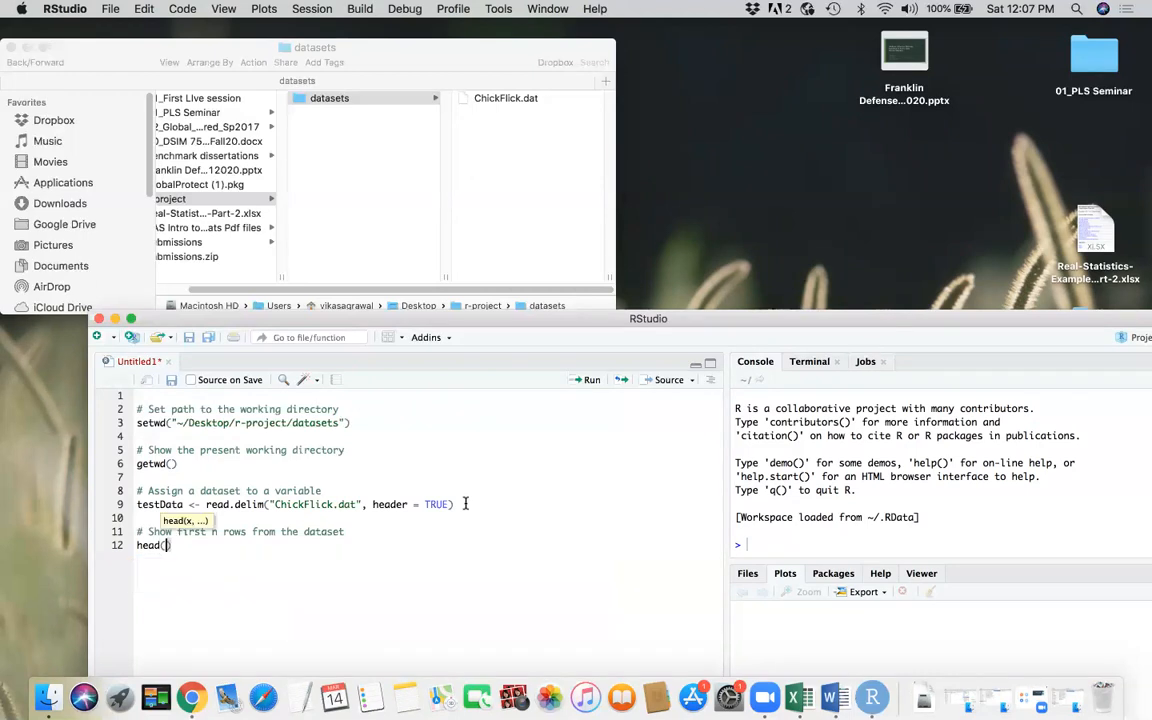
text(testData)
Put the datasets folder window away and run the script statement by statement, from setwd through head(testData).
drag(462, 312, 330, 145)
click(29, 47)
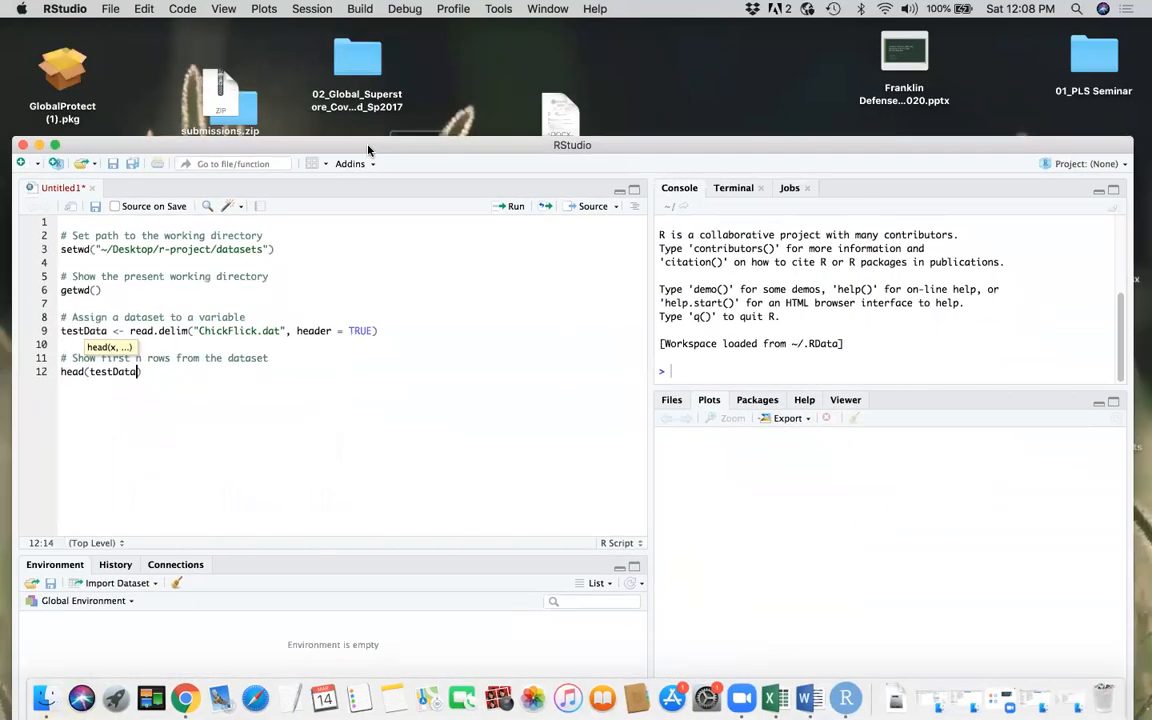
click(284, 242)
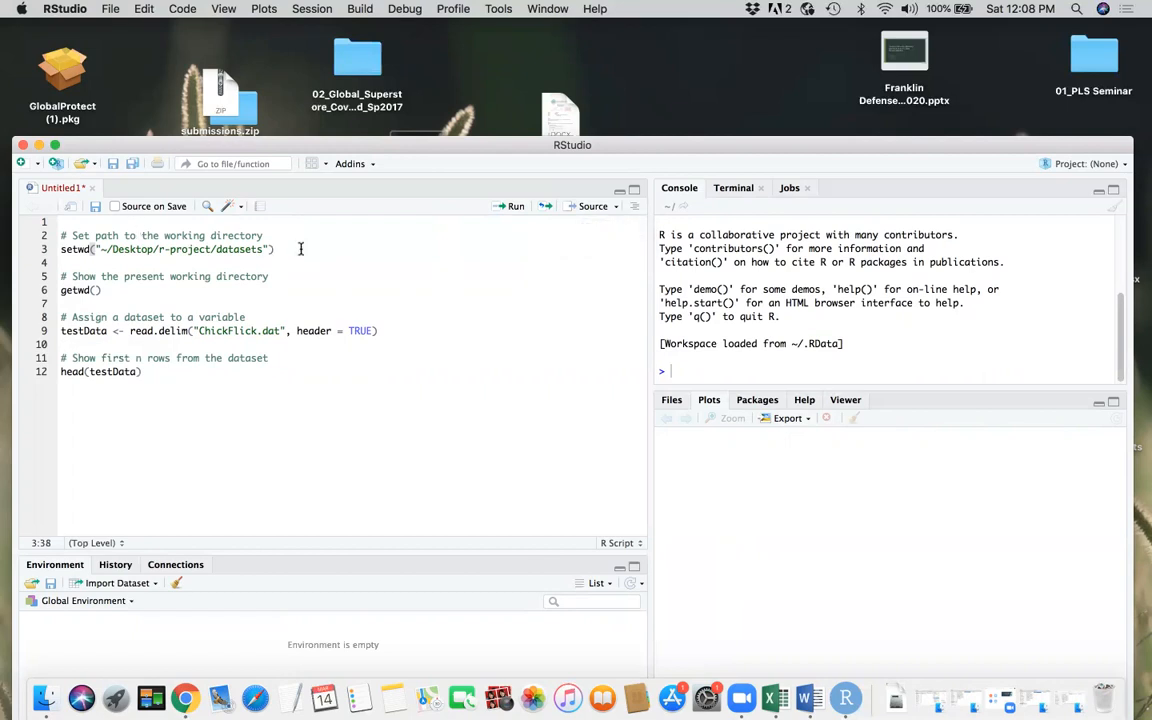
key(super+Return)
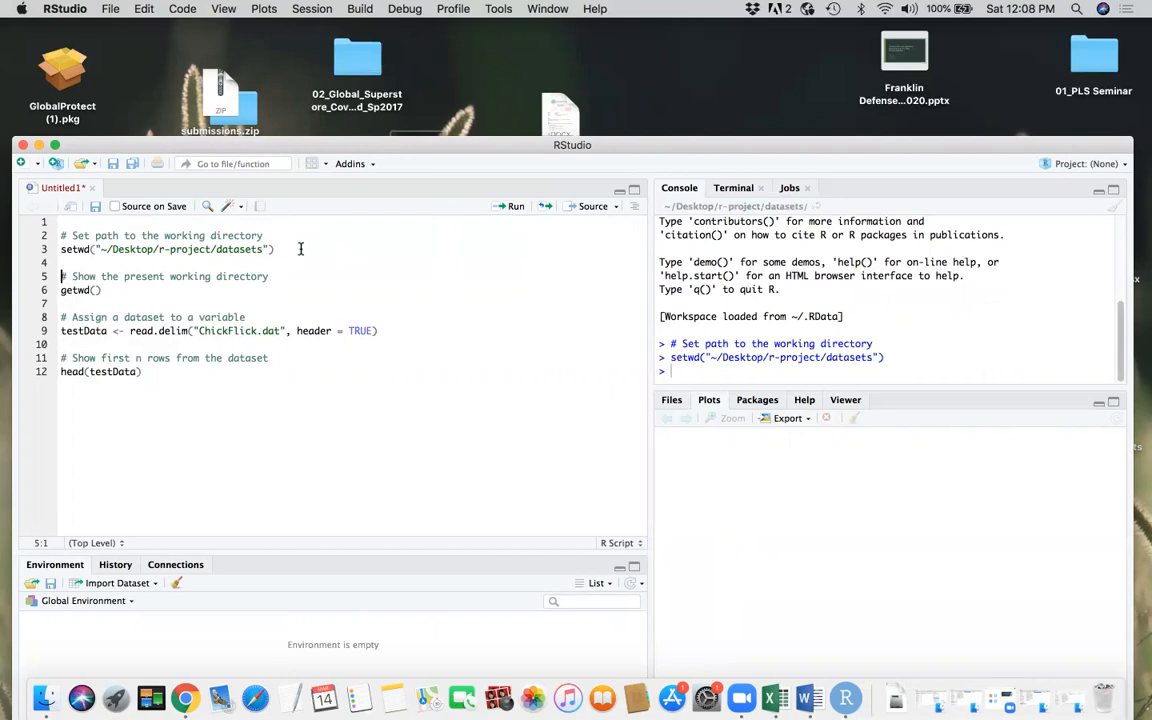
key(super+Return)
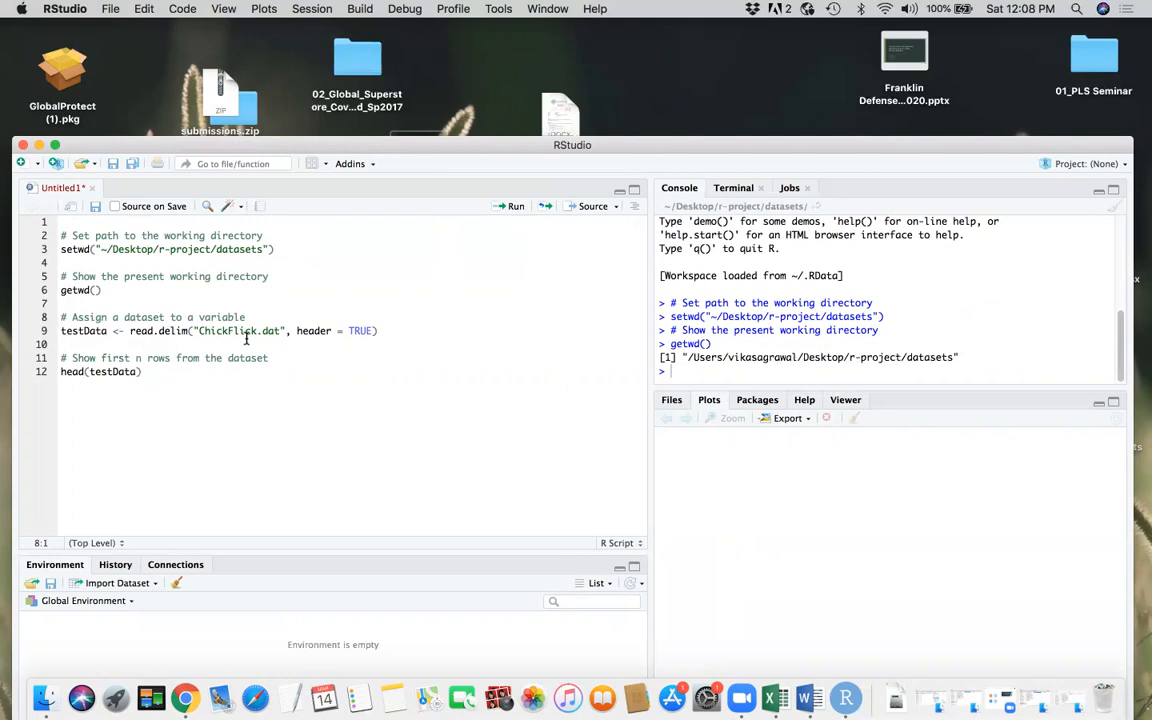
key(super+Return)
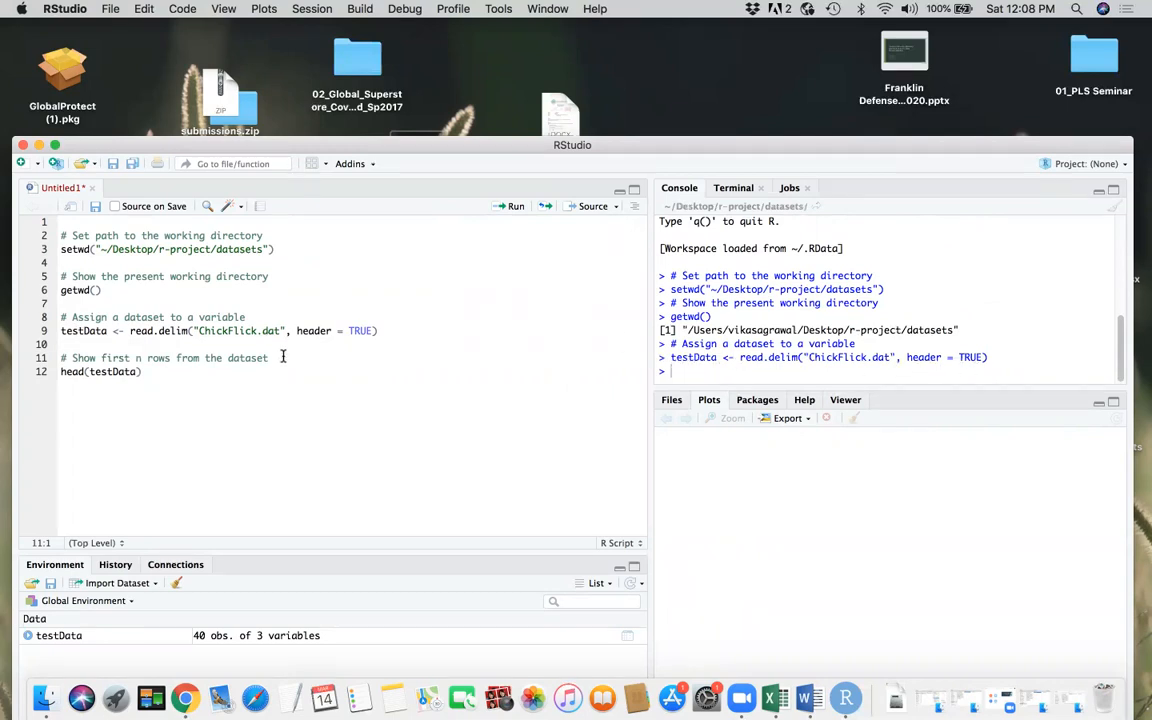
key(super+Return)
key(super+Return)
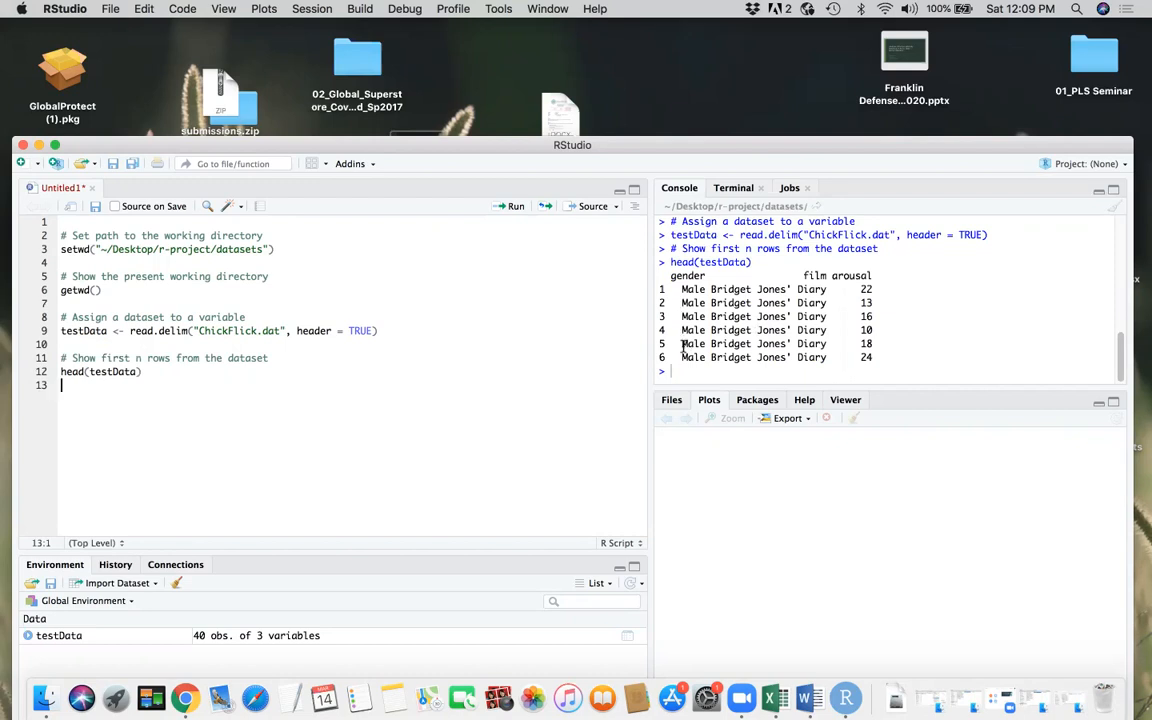
Extend the head call to head(testData, 10) and run that line again.
click(137, 371)
text(, 10)
key(super+Return)
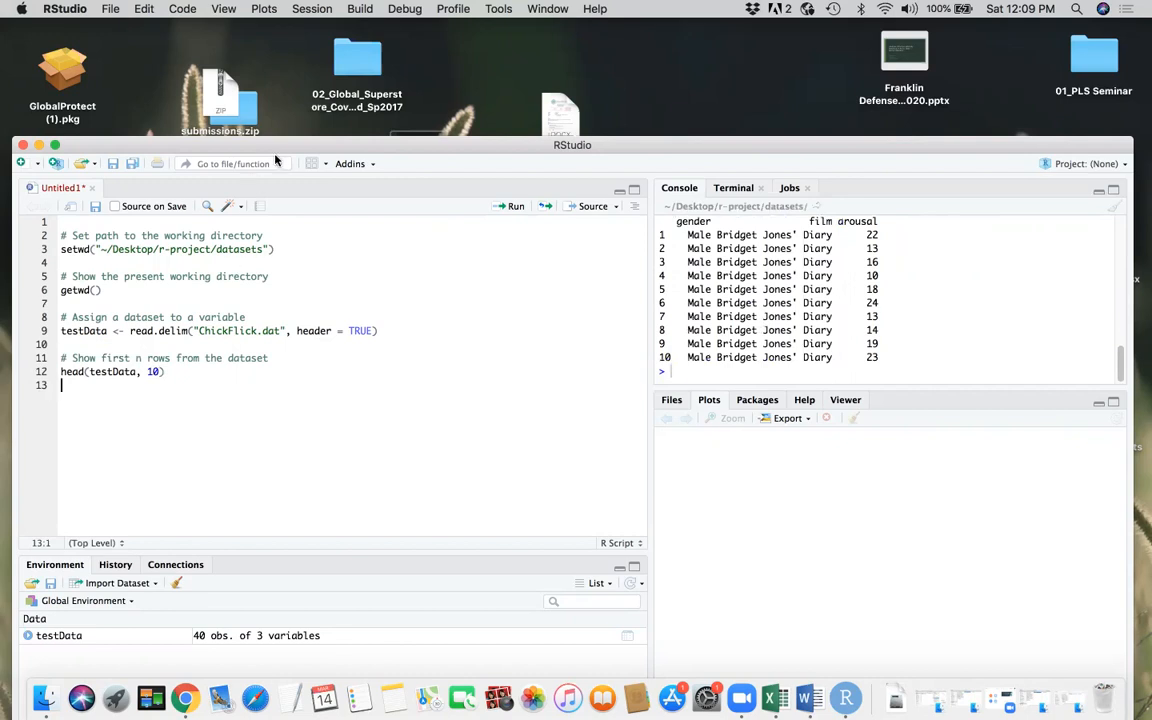
drag(283, 152, 330, 110)
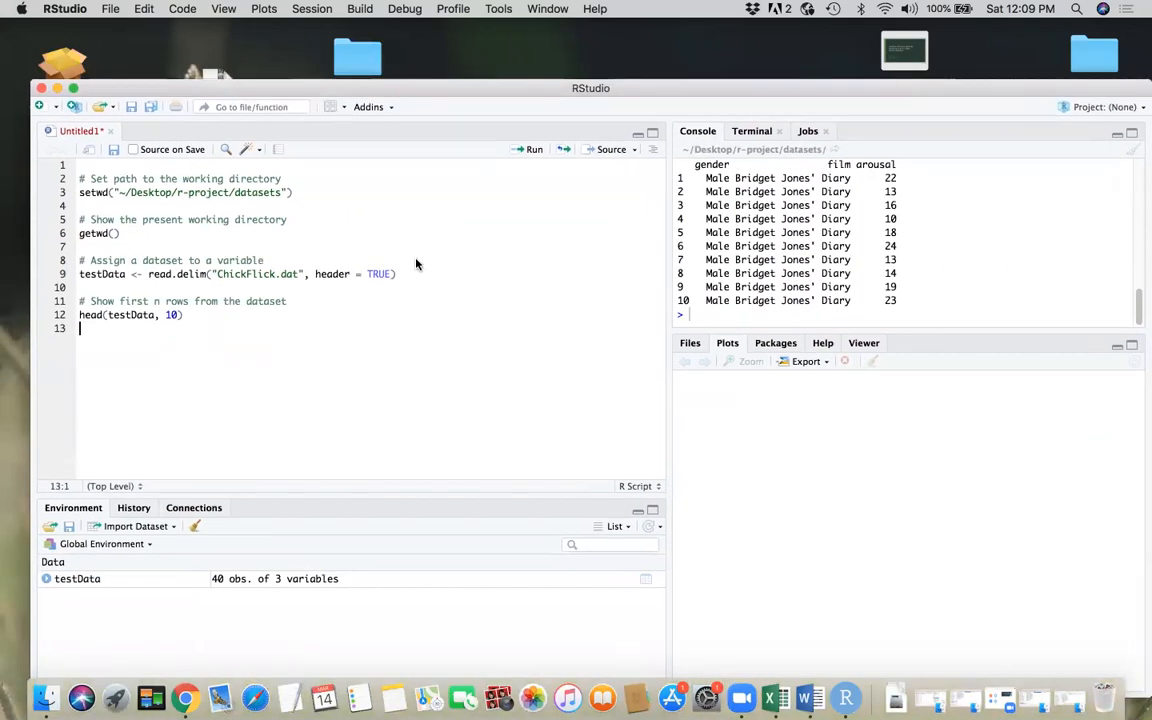